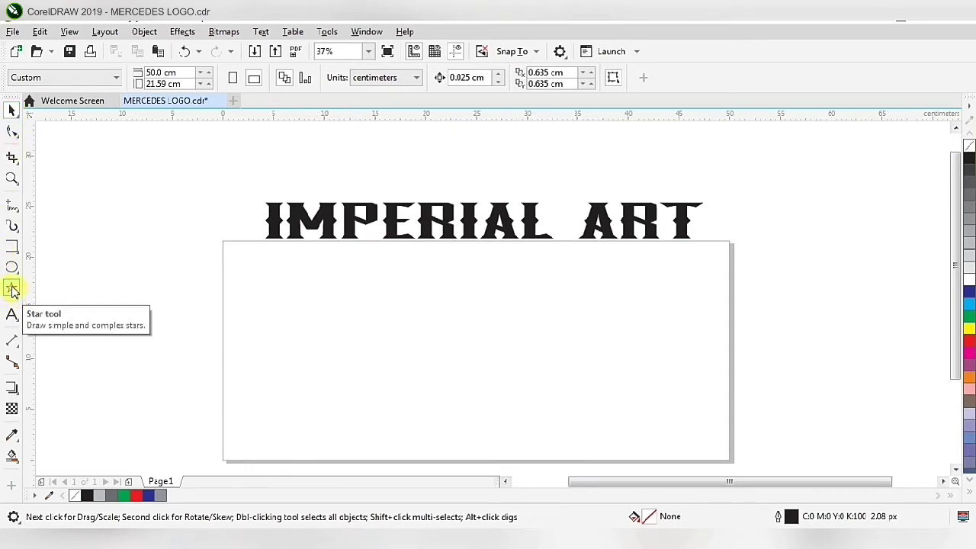
Step: Draw a seven-pointed star about 12.9 cm wide and 13.5 cm high near the middle of the page
{"action": "left_click", "coordinate": [11, 289]}
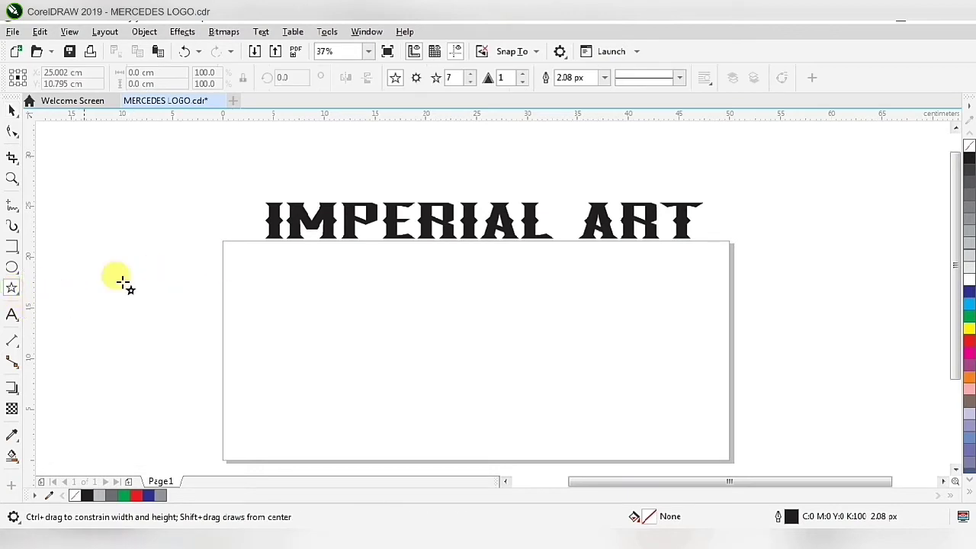
{"action": "scroll", "coordinate": [410, 246], "scroll_direction": "down", "scroll_amount": 1}
{"action": "scroll", "coordinate": [410, 246], "scroll_direction": "up", "scroll_amount": 1}
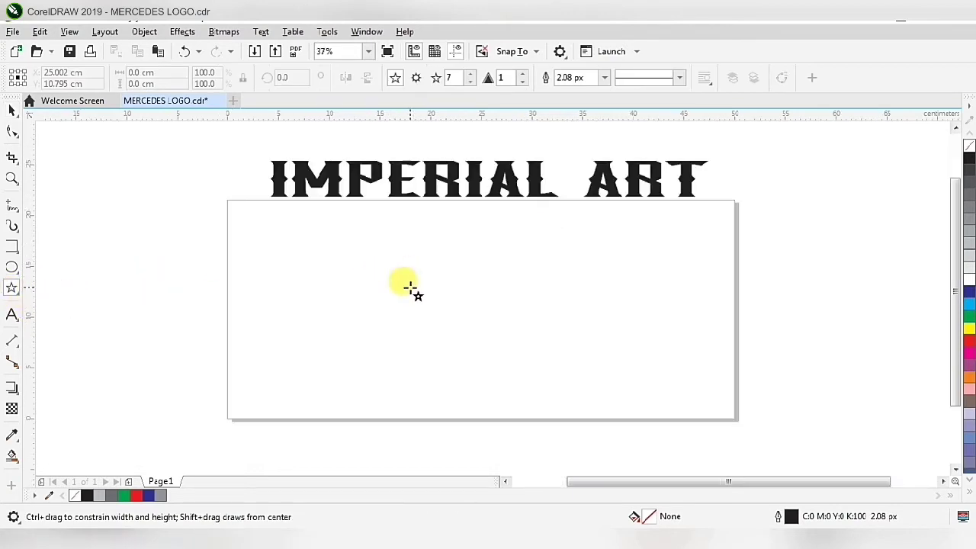
{"action": "left_click_drag", "start_coordinate": [410, 246], "coordinate": [529, 371]}
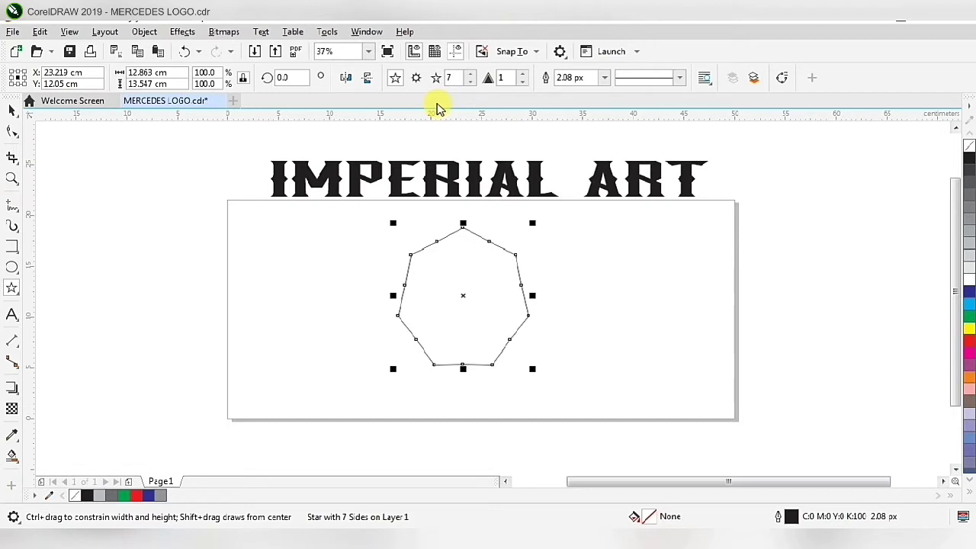
Step: Set the star's number of points to 3
{"action": "left_click", "coordinate": [469, 74]}
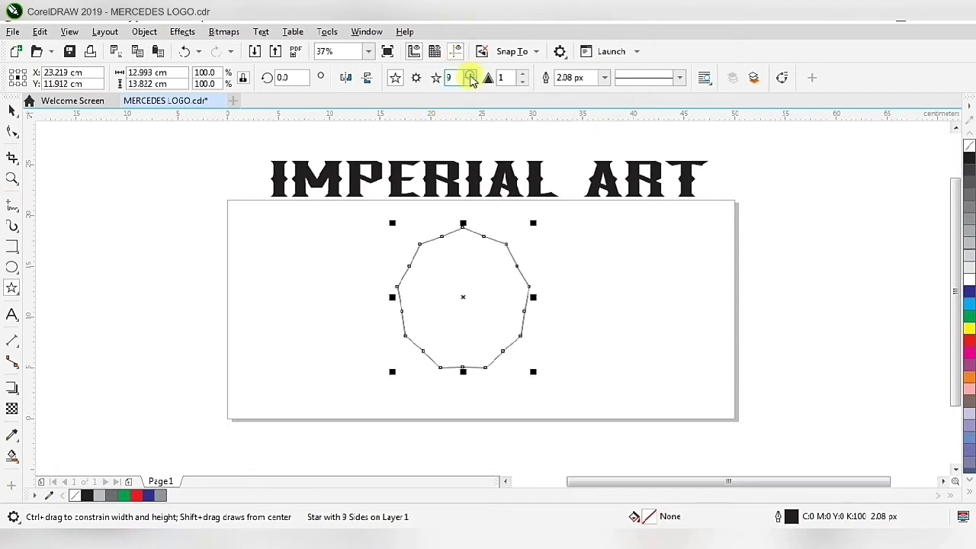
{"action": "left_click", "coordinate": [472, 82]}
{"action": "left_click", "coordinate": [472, 82]}
{"action": "left_click", "coordinate": [472, 82]}
{"action": "left_click", "coordinate": [471, 82]}
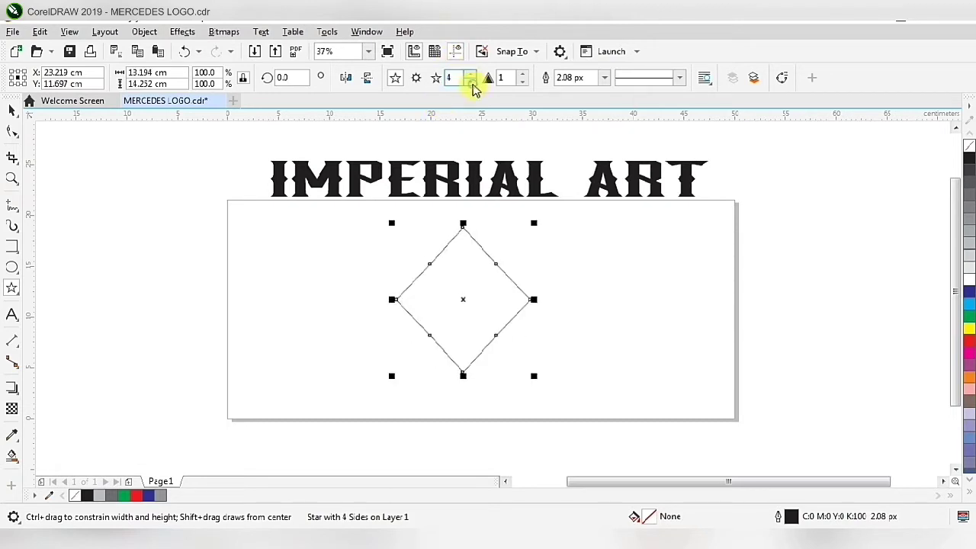
{"action": "left_click", "coordinate": [472, 82]}
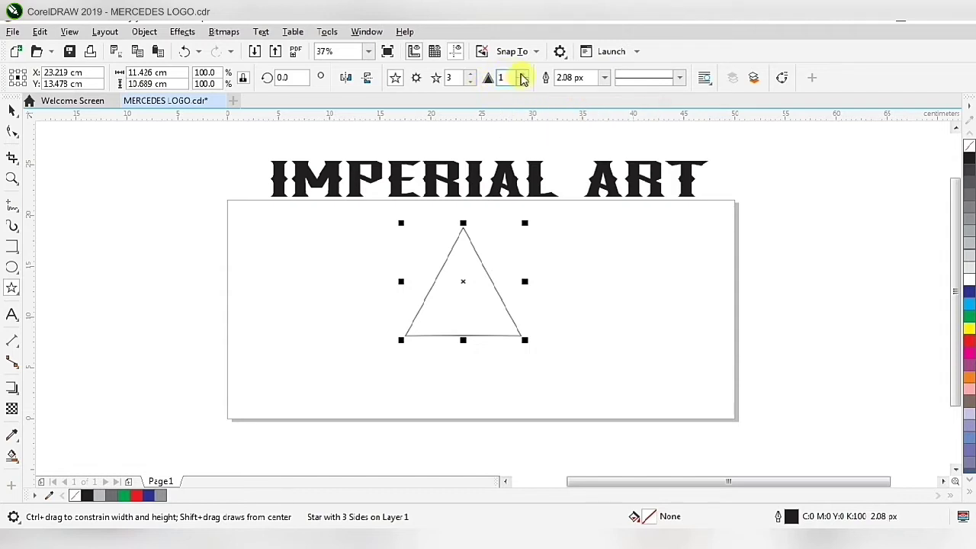
Step: Set the three-pointed star's sharpness to 60 and move it slightly lower on the page
{"action": "left_click", "coordinate": [523, 79]}
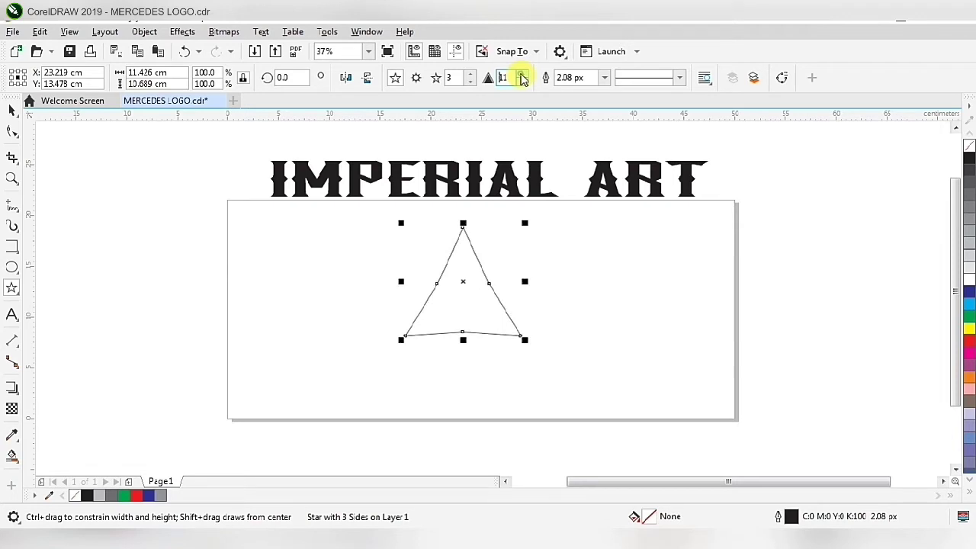
{"action": "left_click", "coordinate": [523, 79]}
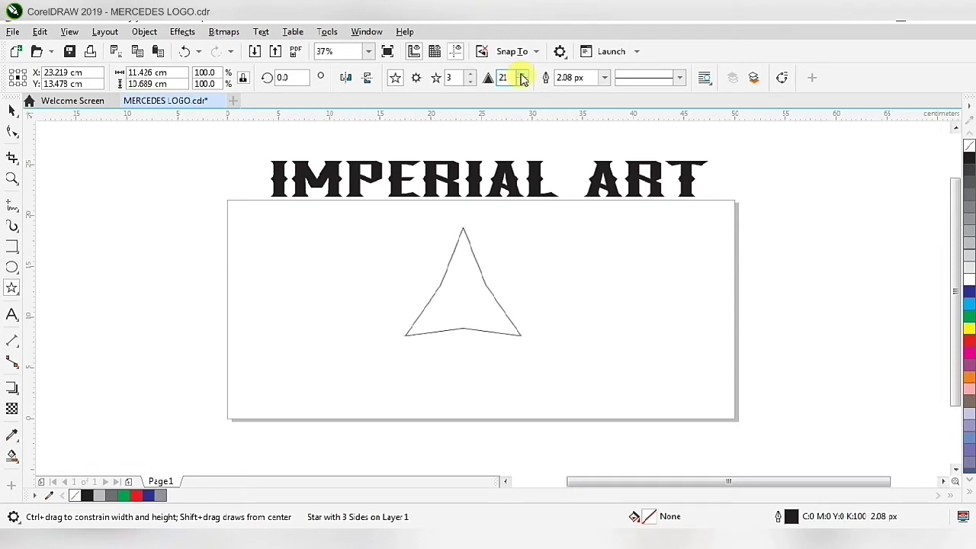
{"action": "left_click", "coordinate": [522, 74]}
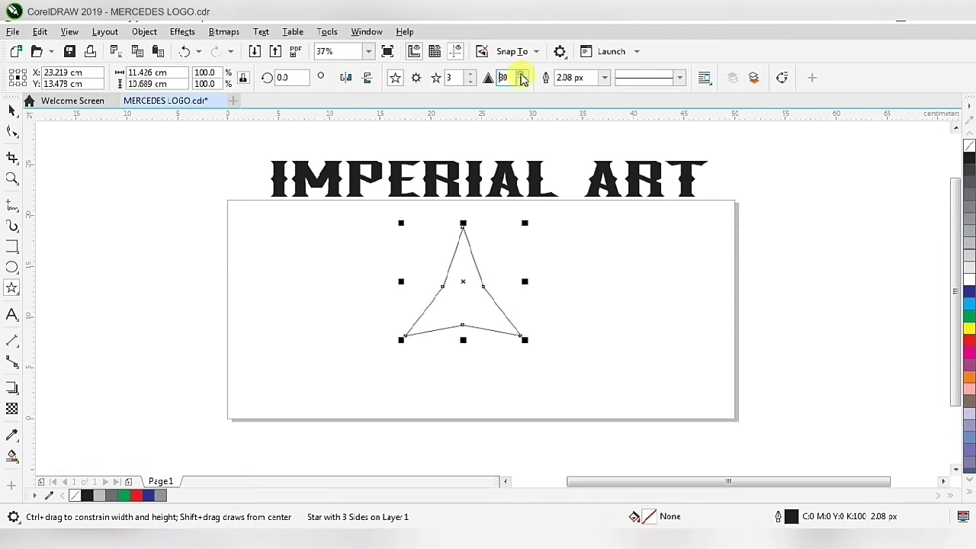
{"action": "left_click", "coordinate": [522, 76]}
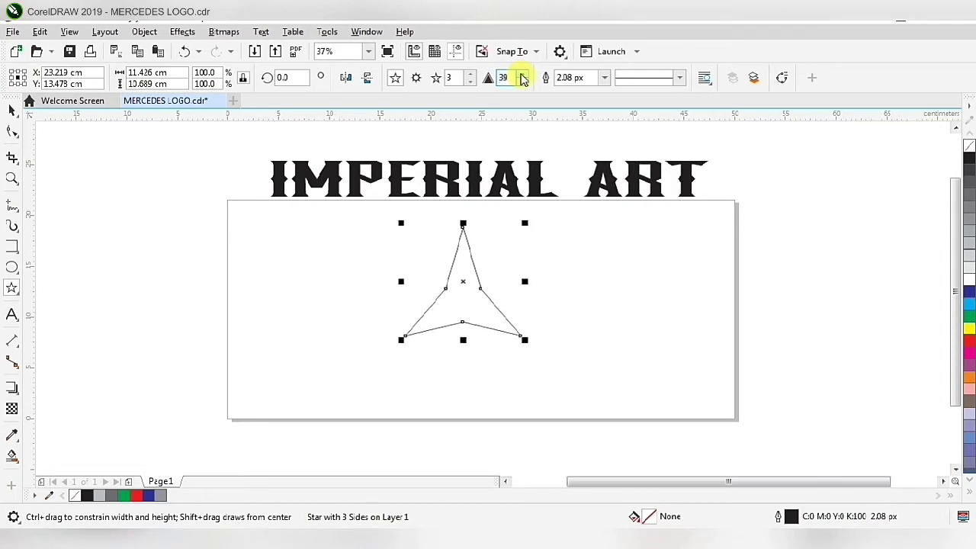
{"action": "left_click", "coordinate": [523, 77]}
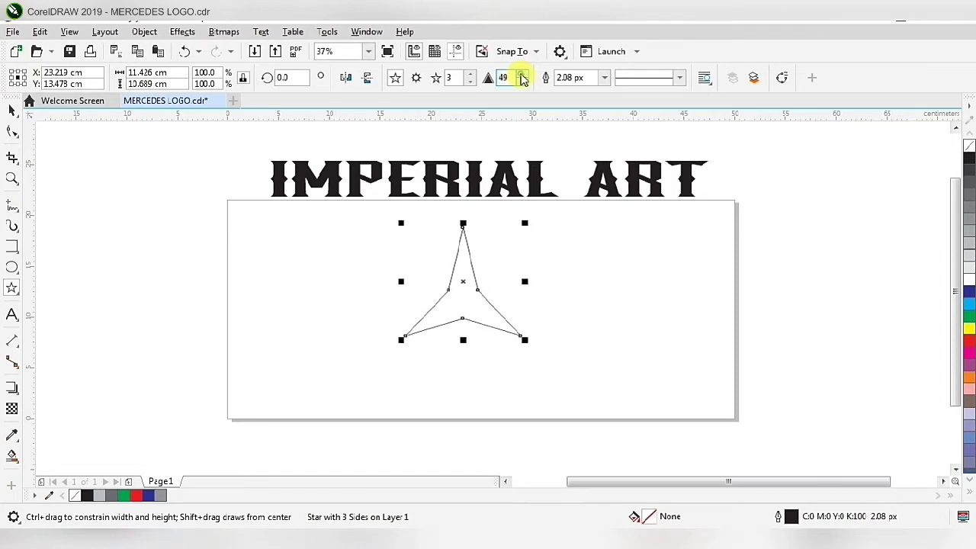
{"action": "left_click", "coordinate": [523, 78]}
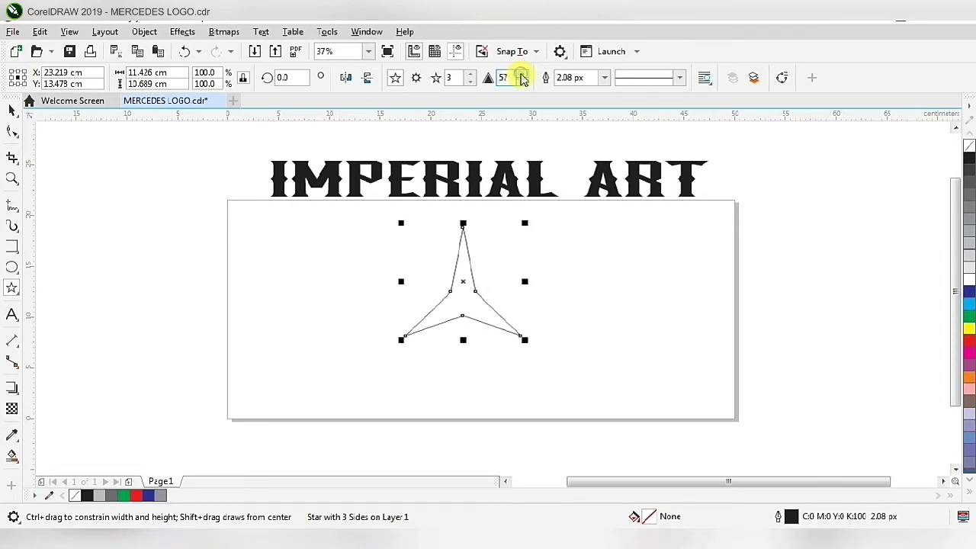
{"action": "left_click", "coordinate": [523, 78]}
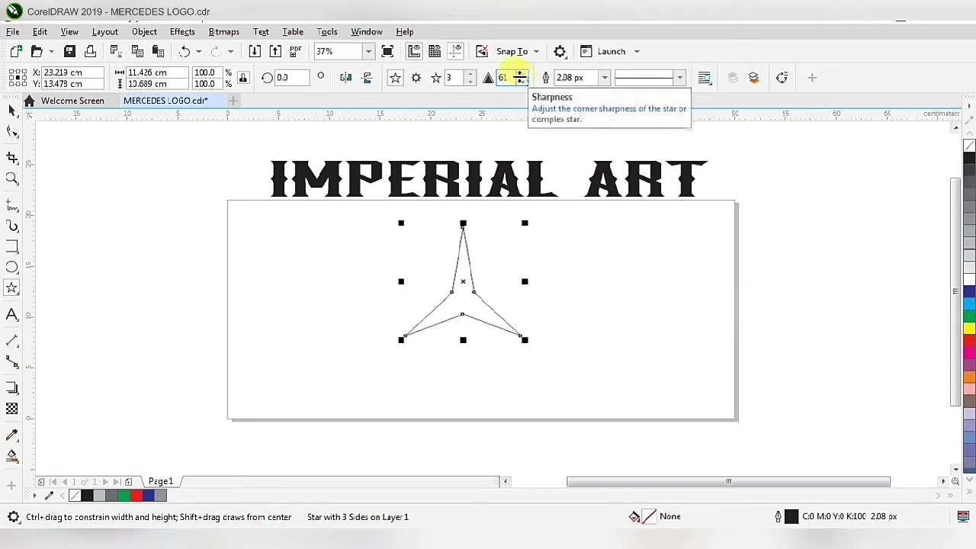
{"action": "left_click", "coordinate": [523, 81]}
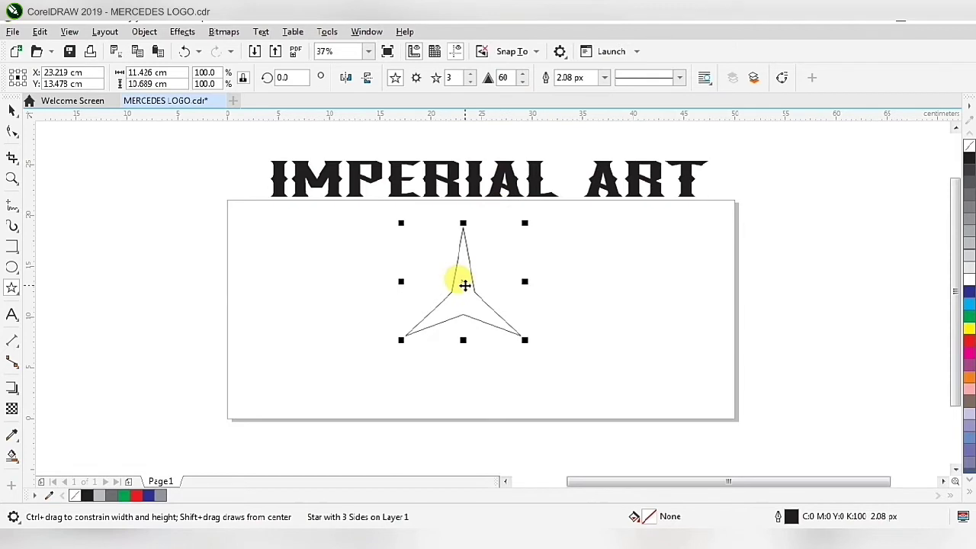
{"action": "left_click_drag", "start_coordinate": [464, 285], "coordinate": [466, 312]}
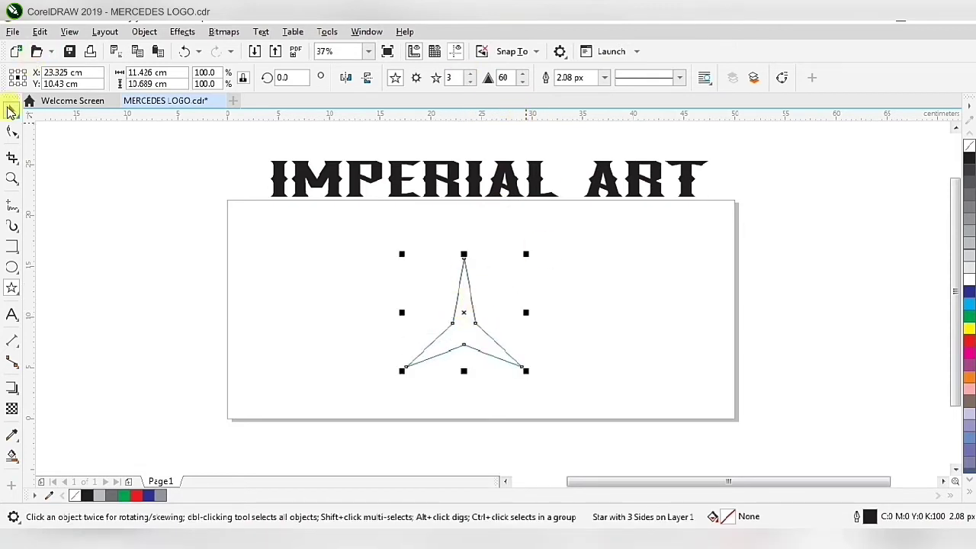
Step: Fill the three-pointed star with black and remove its outline
{"action": "left_click", "coordinate": [10, 111]}
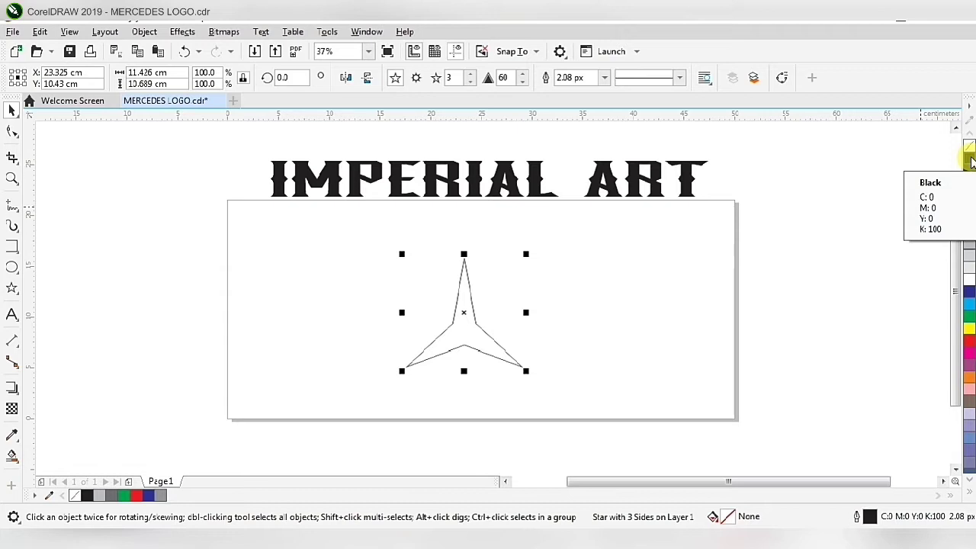
{"action": "left_click", "coordinate": [969, 160]}
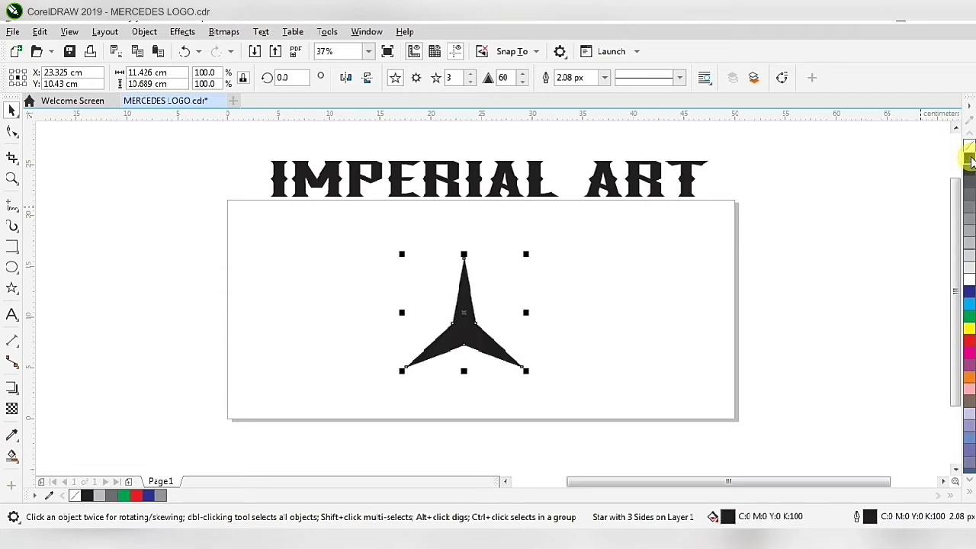
{"action": "right_click", "coordinate": [969, 147]}
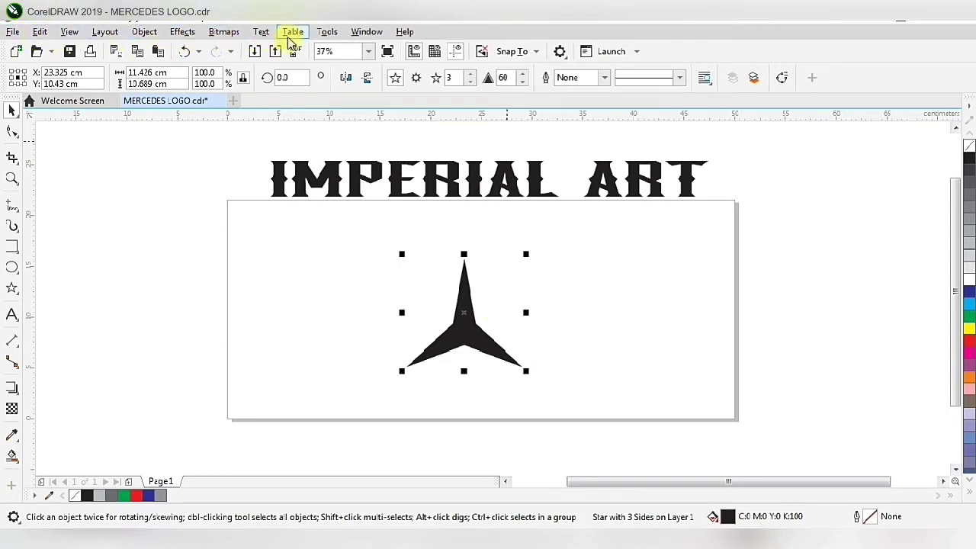
Step: Open the Bevel effect settings for the star and sample black (K 100) as the shadow color
{"action": "left_click", "coordinate": [367, 33]}
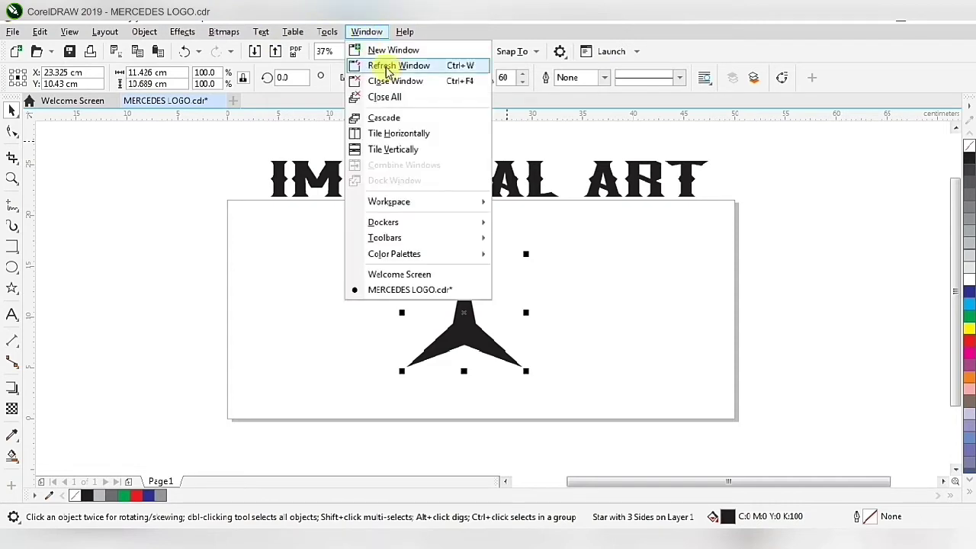
{"action": "mouse_move", "coordinate": [398, 225]}
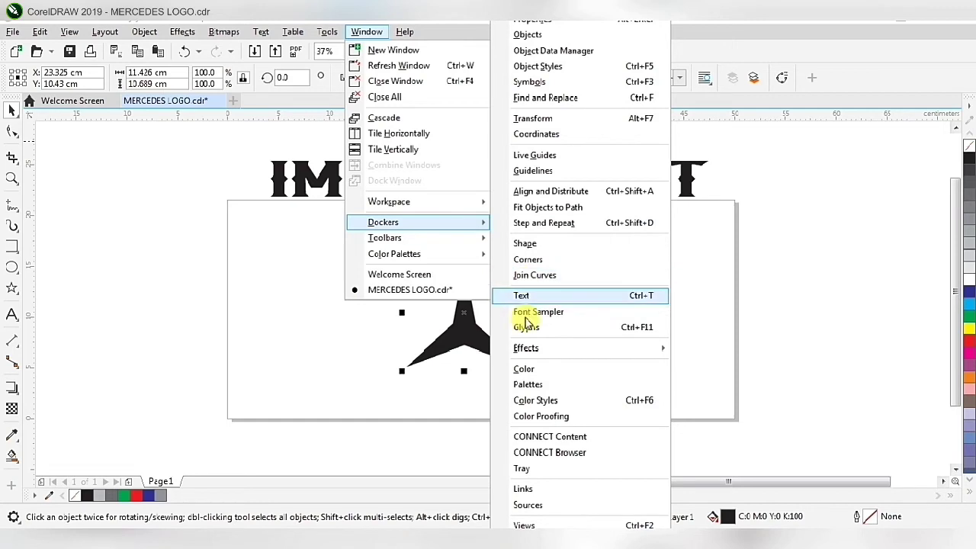
{"action": "mouse_move", "coordinate": [526, 351]}
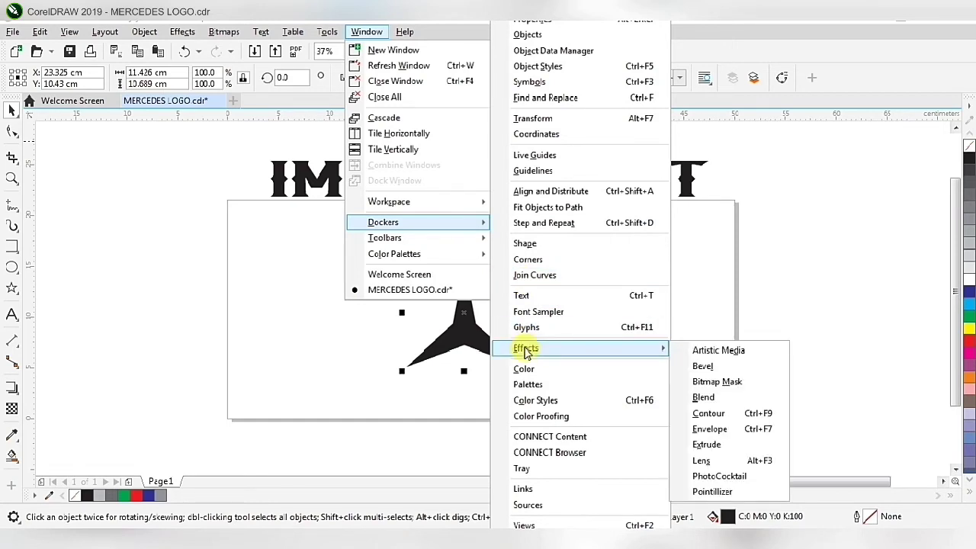
{"action": "left_click", "coordinate": [701, 366]}
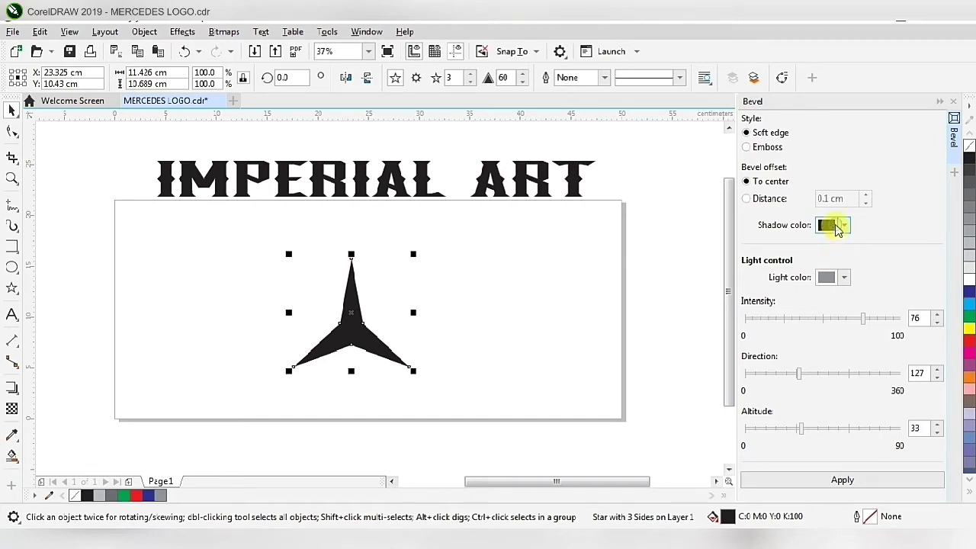
{"action": "left_click", "coordinate": [836, 226]}
{"action": "left_click", "coordinate": [844, 229]}
{"action": "left_click", "coordinate": [845, 228]}
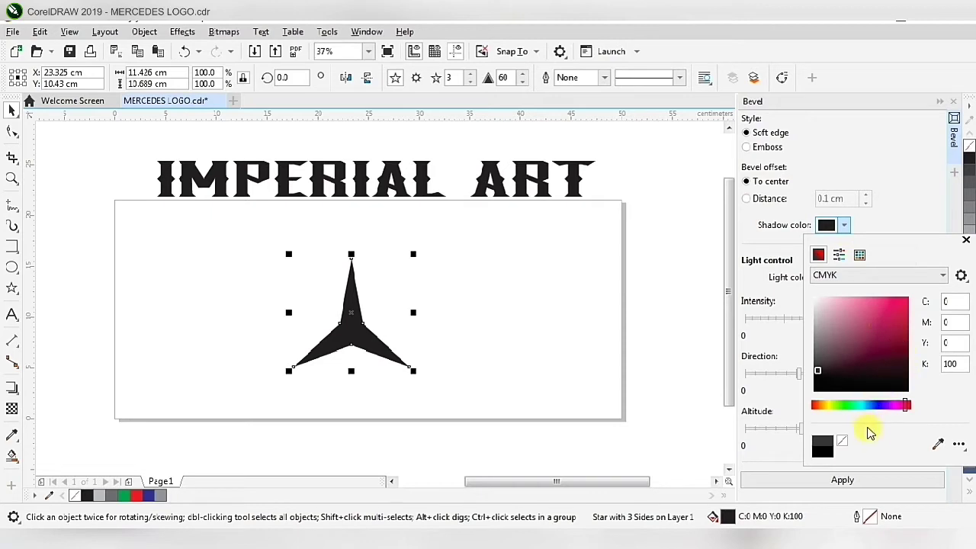
{"action": "left_click", "coordinate": [938, 443]}
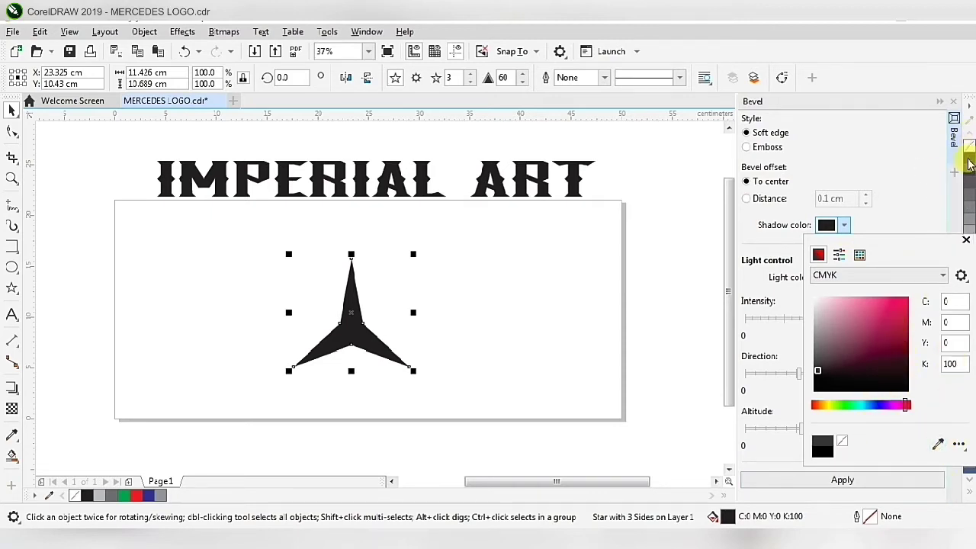
{"action": "left_click", "coordinate": [966, 238]}
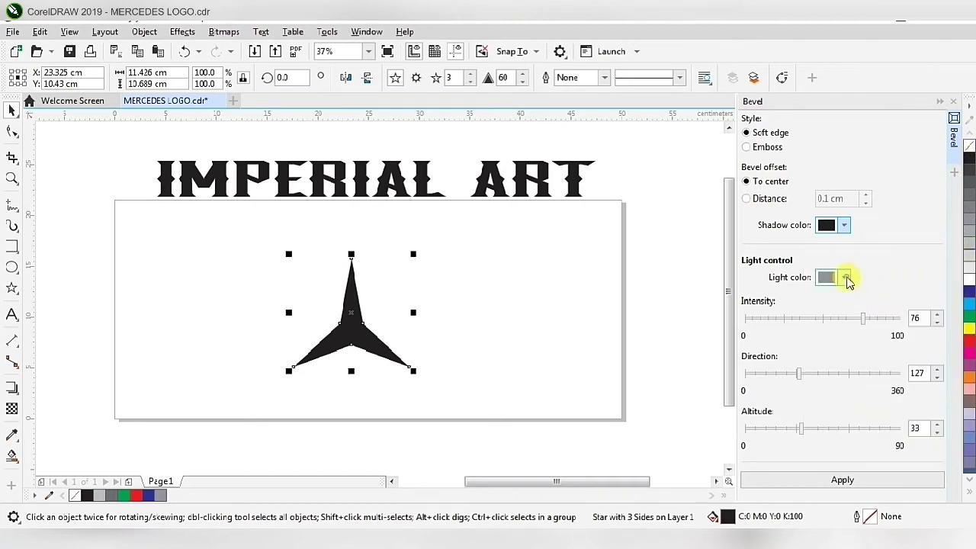
Step: Sample 50% black as the bevel's light color and apply the soft-edge, to-center bevel to the star
{"action": "left_click", "coordinate": [845, 278]}
{"action": "left_click", "coordinate": [937, 498]}
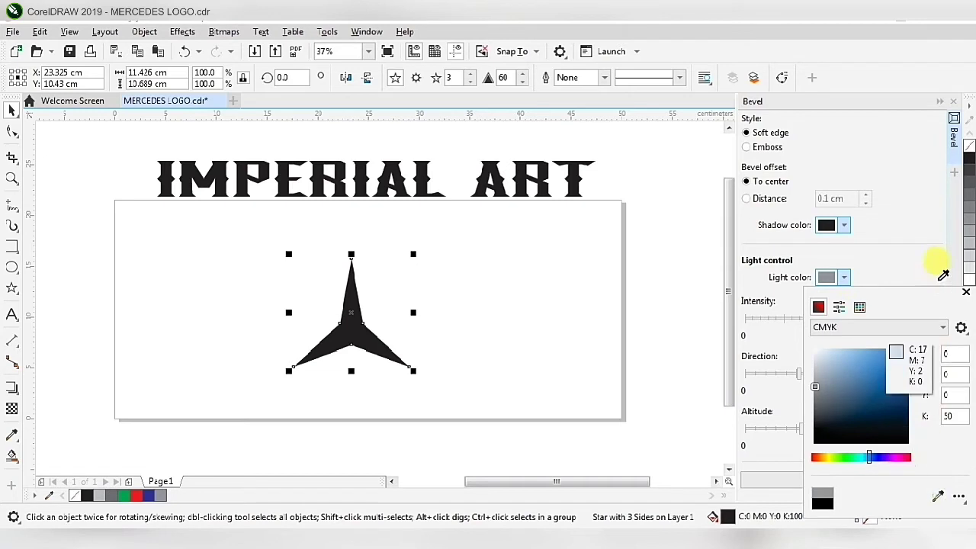
{"action": "left_click", "coordinate": [972, 217]}
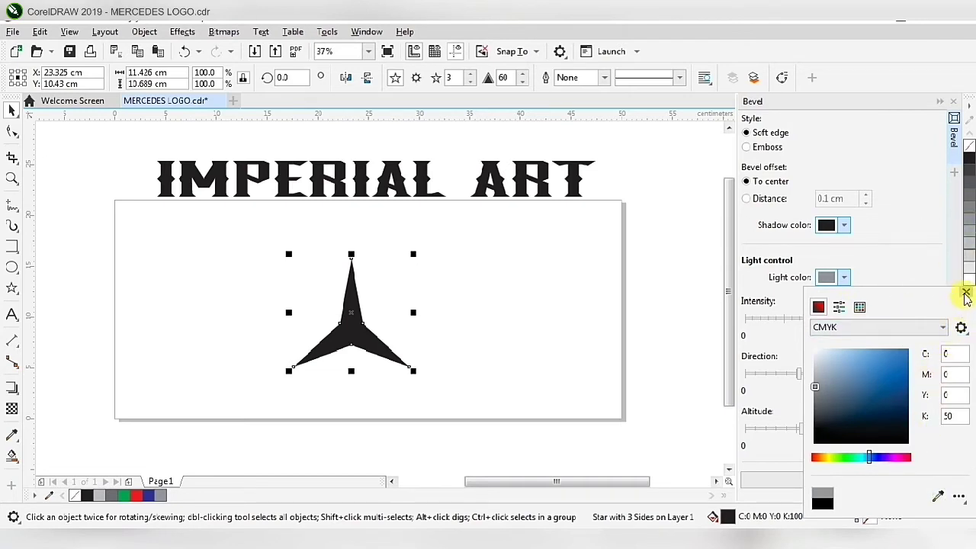
{"action": "left_click", "coordinate": [965, 294]}
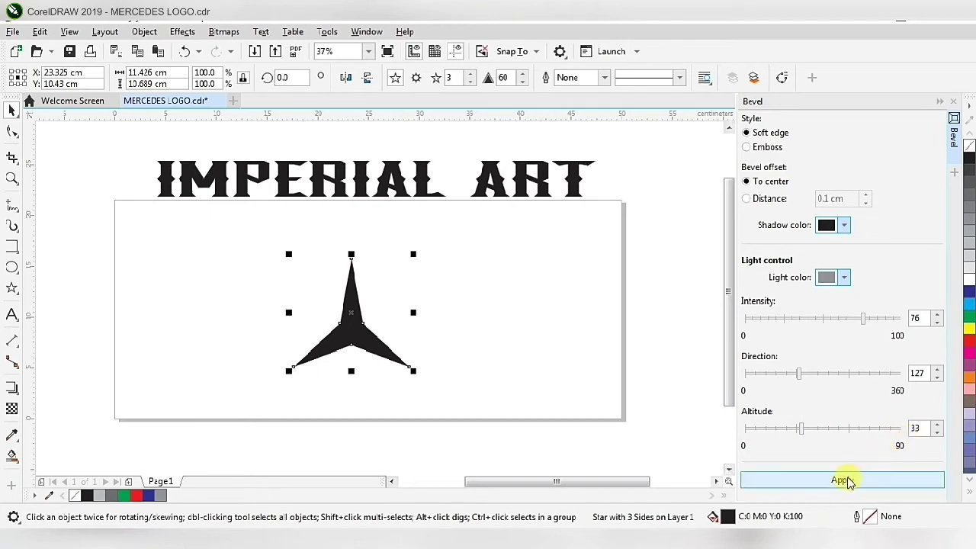
{"action": "left_click", "coordinate": [843, 481]}
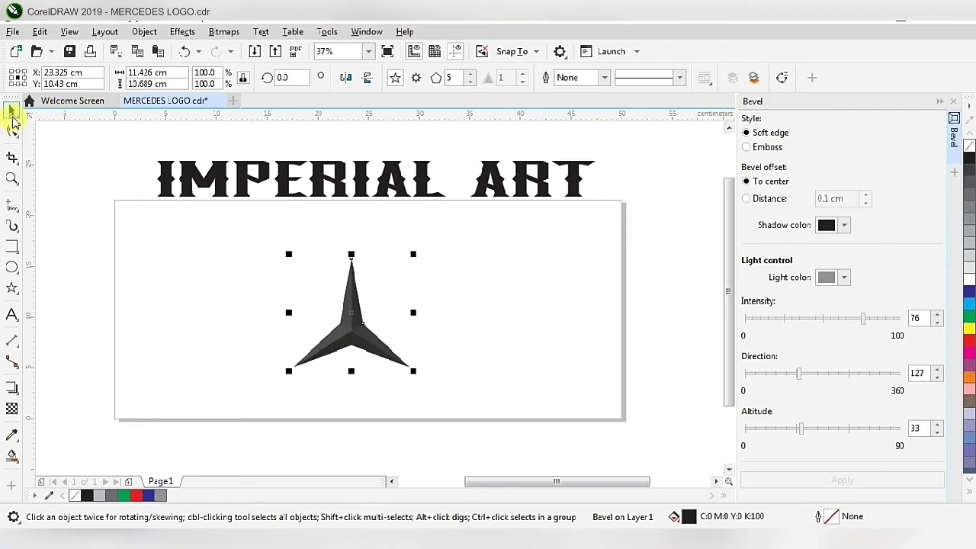
Step: Examine the beveled star's shaded facets up close, then deselect it
{"action": "left_click", "coordinate": [152, 273]}
{"action": "left_click", "coordinate": [352, 337]}
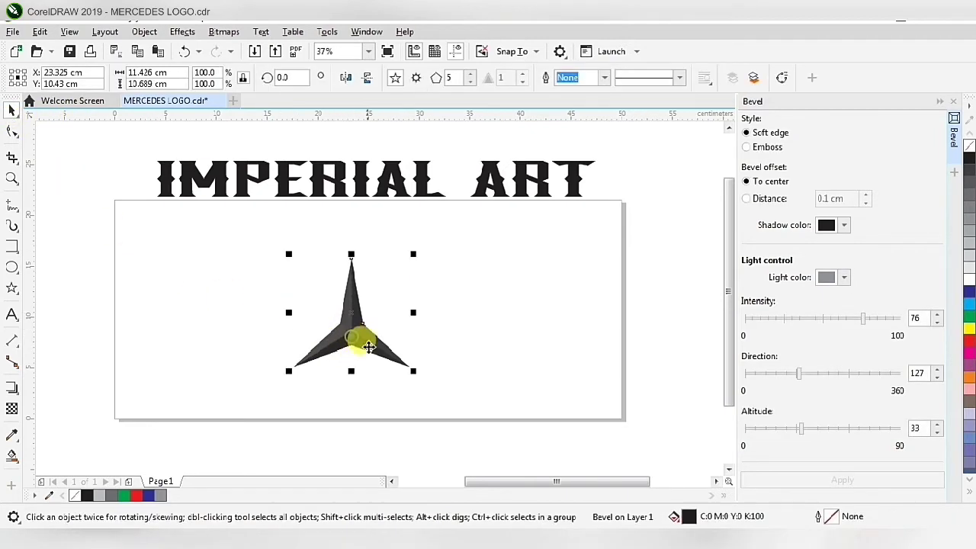
{"action": "scroll", "coordinate": [368, 347], "scroll_direction": "up", "scroll_amount": 3}
{"action": "scroll", "coordinate": [368, 346], "scroll_direction": "down", "scroll_amount": 1}
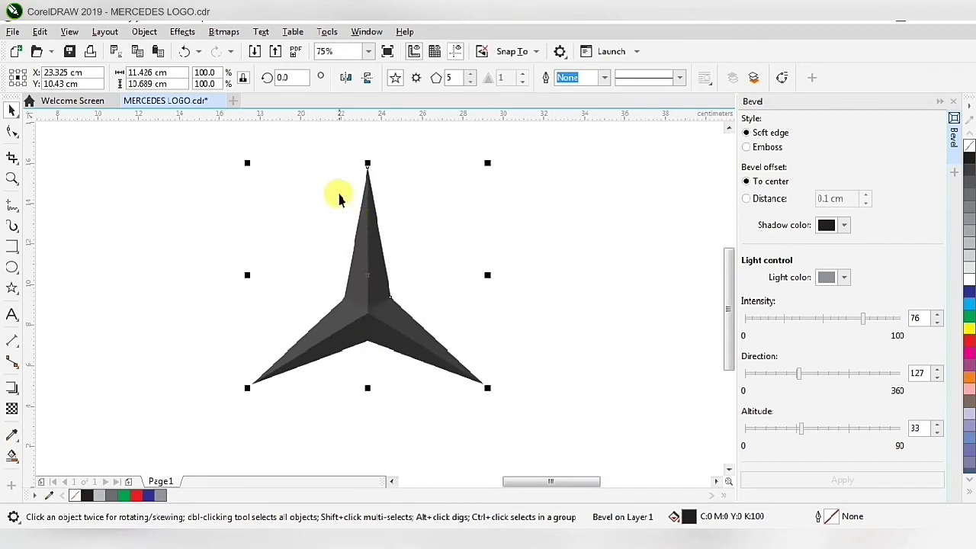
{"action": "scroll", "coordinate": [379, 270], "scroll_direction": "up", "scroll_amount": 5}
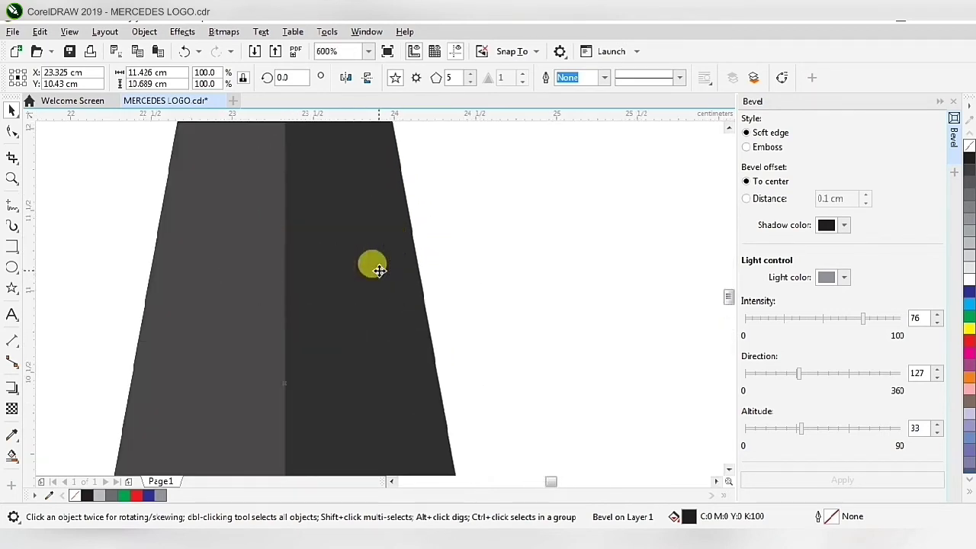
{"action": "scroll", "coordinate": [379, 270], "scroll_direction": "down", "scroll_amount": 5}
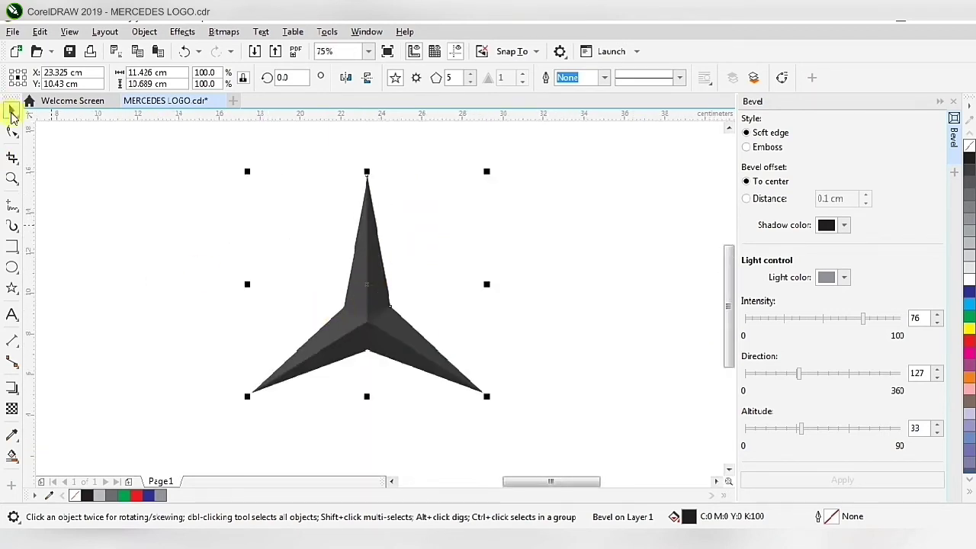
{"action": "left_click", "coordinate": [135, 213]}
{"action": "scroll", "coordinate": [355, 305], "scroll_direction": "down", "scroll_amount": 1}
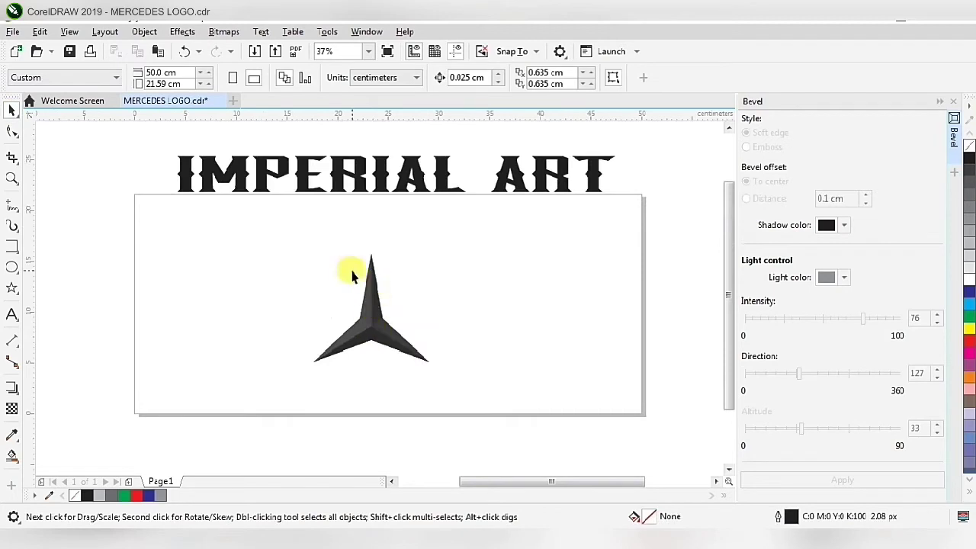
Step: Draw an unfilled ellipse about 11.3 cm wide and 11.7 cm high and center it on the beveled star
{"action": "left_click", "coordinate": [11, 268]}
{"action": "left_click_drag", "start_coordinate": [218, 252], "coordinate": [332, 372]}
{"action": "key", "text": "space"}
{"action": "left_click_drag", "start_coordinate": [272, 309], "coordinate": [371, 309]}
{"action": "scroll", "coordinate": [326, 328], "scroll_direction": "up", "scroll_amount": 2}
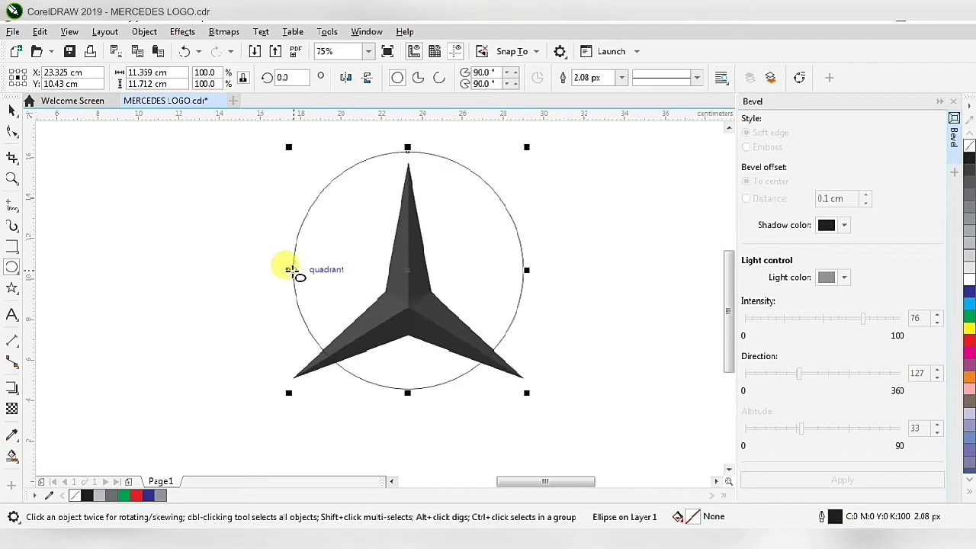
Step: Enlarge the ellipse around the star to about 13.2 cm wide and 14.6 cm high
{"action": "mouse_move", "coordinate": [291, 271]}
{"action": "left_mouse_down"}
{"action": "mouse_move", "coordinate": [283, 263]}
{"action": "mouse_move", "coordinate": [283, 289]}
{"action": "left_mouse_up"}
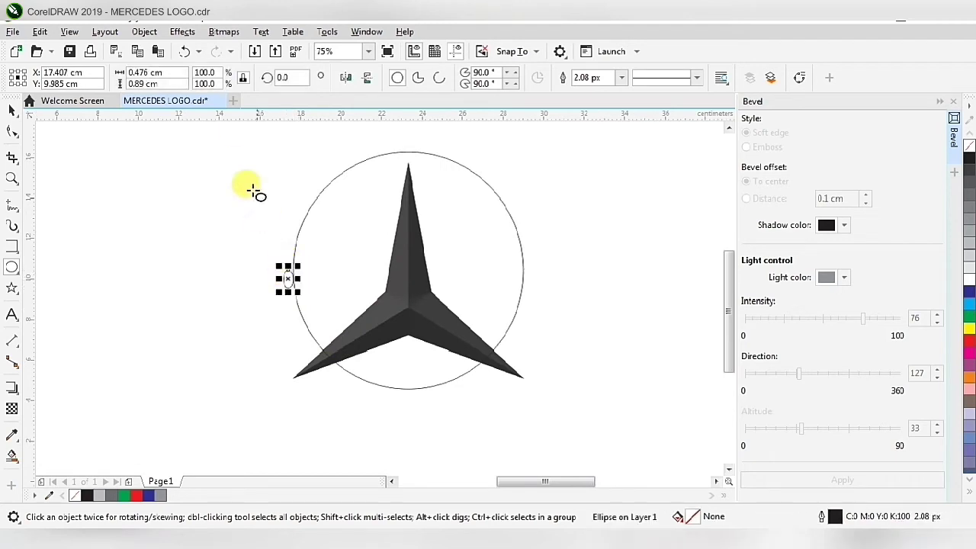
{"action": "left_click", "coordinate": [184, 51]}
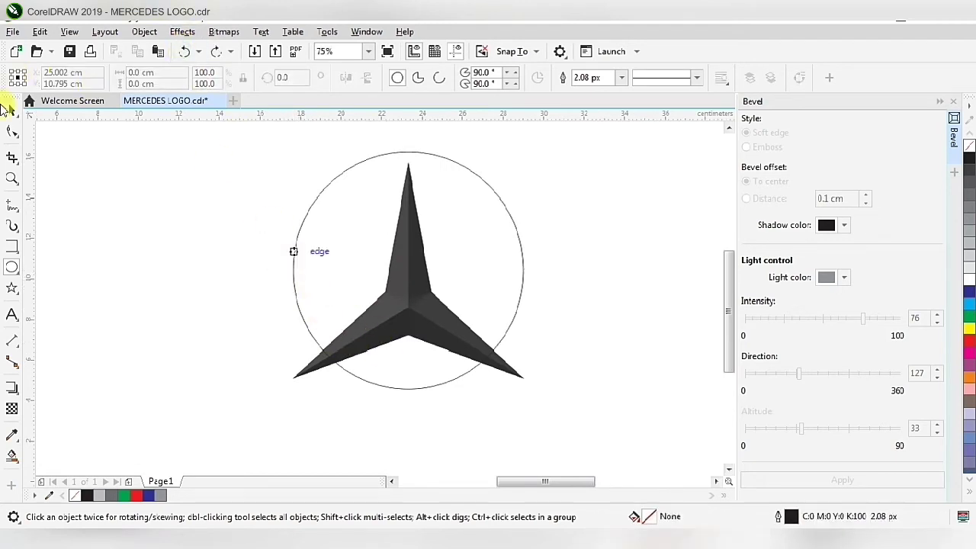
{"action": "left_click", "coordinate": [11, 112]}
{"action": "left_click", "coordinate": [294, 276]}
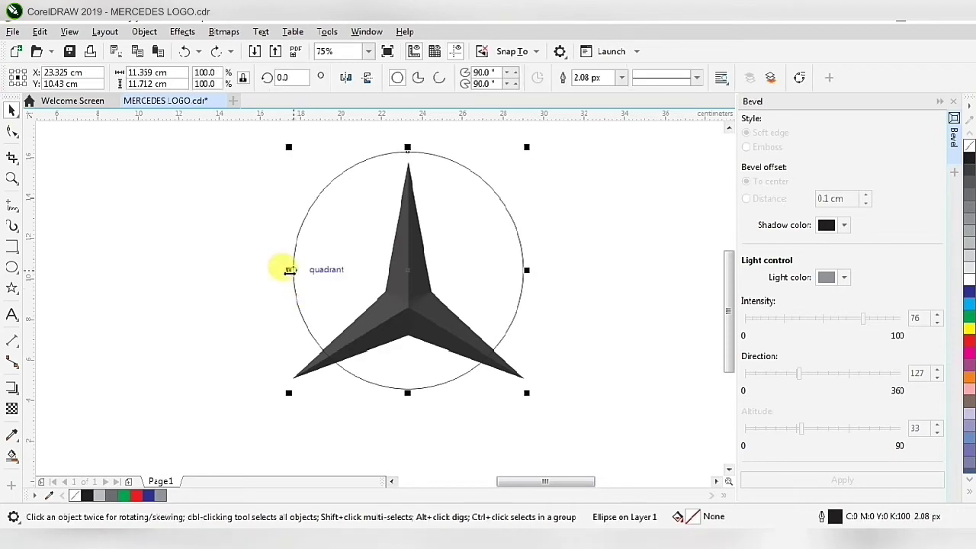
{"action": "left_click_drag", "start_coordinate": [288, 268], "coordinate": [274, 272]}
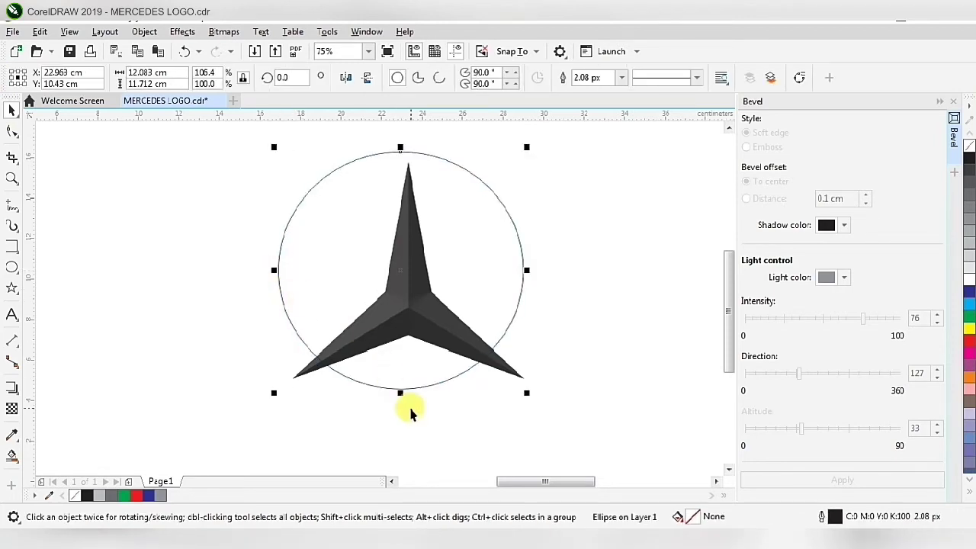
{"action": "left_click_drag", "start_coordinate": [400, 394], "coordinate": [412, 448]}
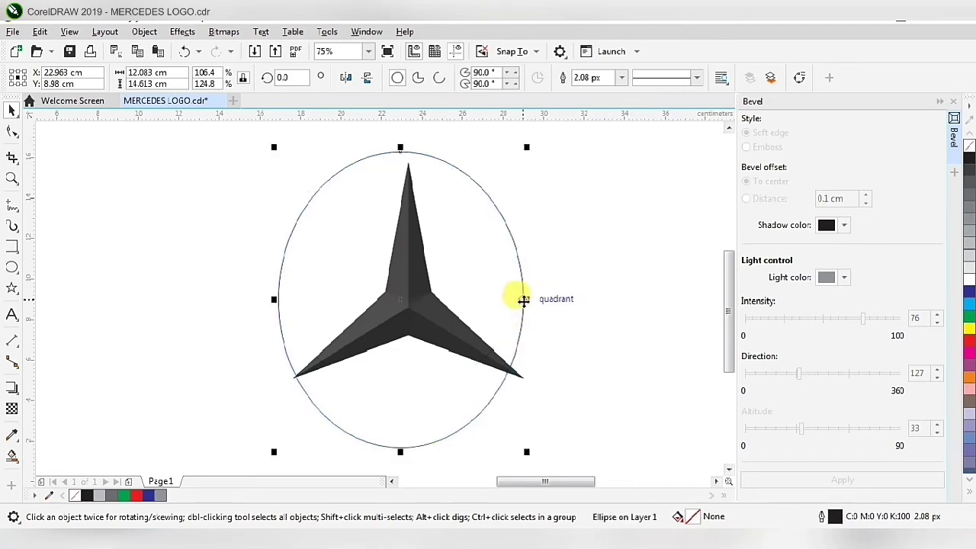
{"action": "left_click_drag", "start_coordinate": [524, 299], "coordinate": [548, 300]}
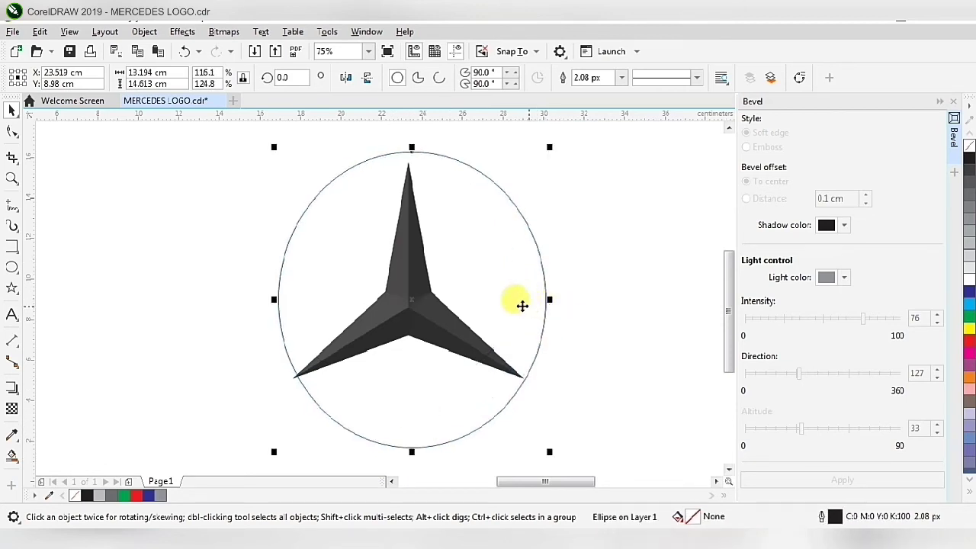
Step: Widen the ellipse on its left side to about 13.6 cm and lower its upper edge for a height of about 14.1 cm
{"action": "scroll", "coordinate": [295, 306], "scroll_direction": "up", "scroll_amount": 3}
{"action": "scroll", "coordinate": [277, 259], "scroll_direction": "down", "scroll_amount": 1}
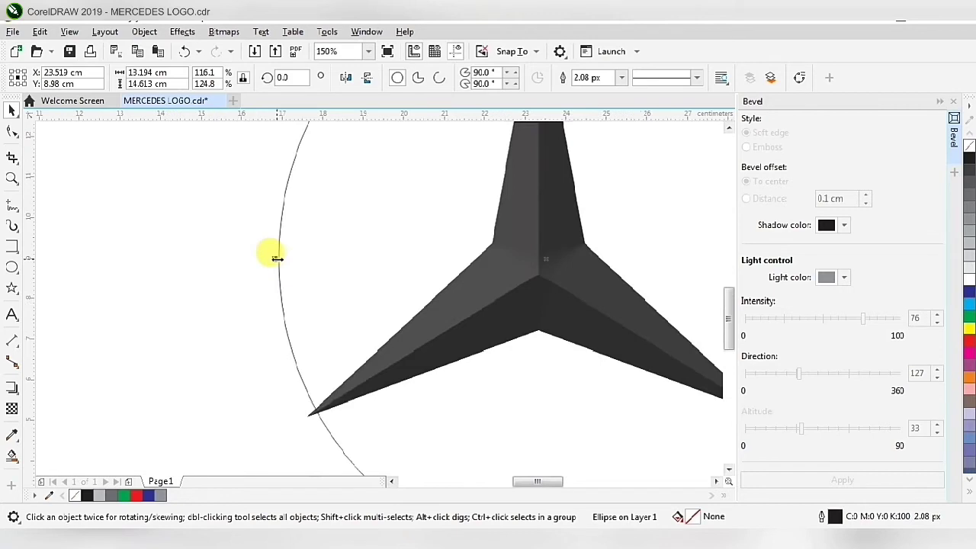
{"action": "left_click_drag", "start_coordinate": [278, 260], "coordinate": [257, 272]}
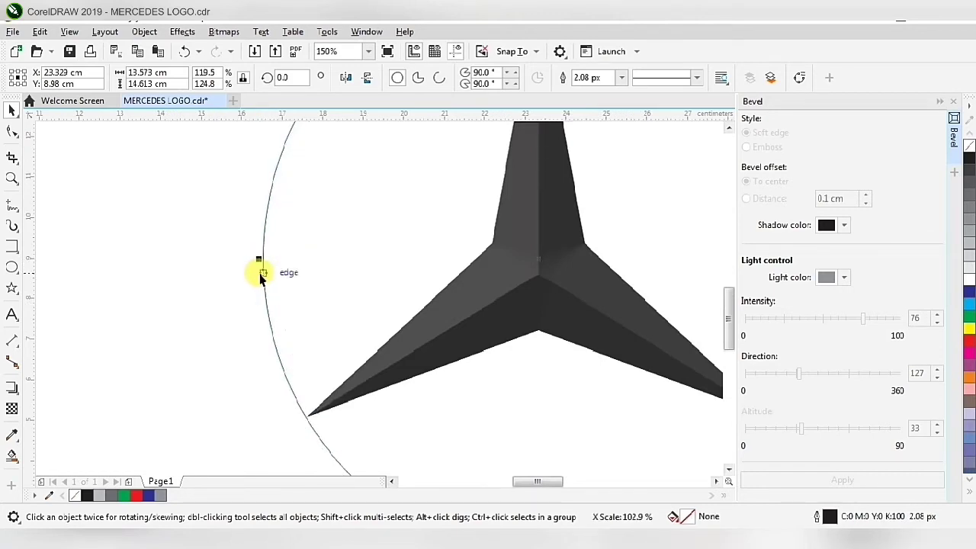
{"action": "scroll", "coordinate": [259, 274], "scroll_direction": "down", "scroll_amount": 2}
{"action": "scroll", "coordinate": [320, 256], "scroll_direction": "up", "scroll_amount": 2}
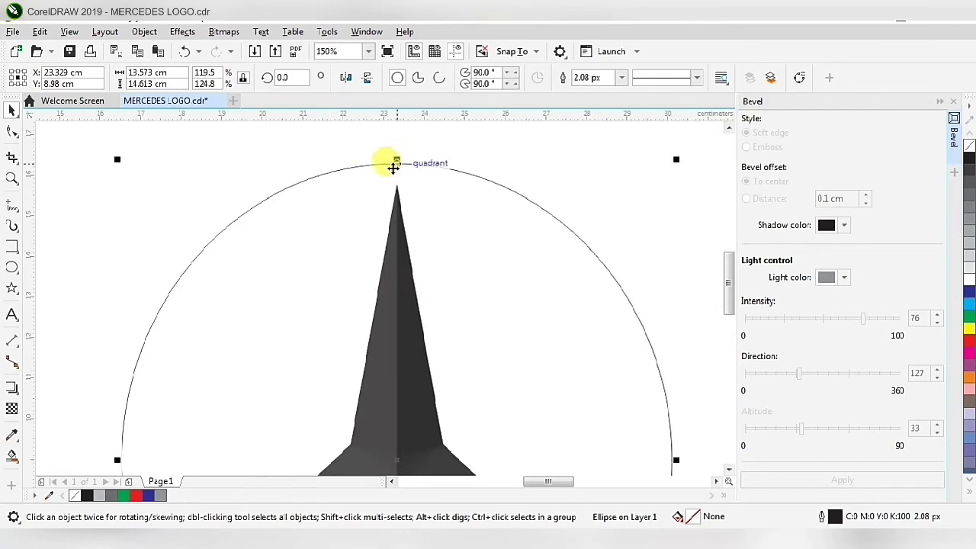
{"action": "mouse_move", "coordinate": [396, 160]}
{"action": "left_mouse_down"}
{"action": "mouse_move", "coordinate": [385, 174]}
{"action": "mouse_move", "coordinate": [398, 162]}
{"action": "left_mouse_up"}
{"action": "scroll", "coordinate": [401, 162], "scroll_direction": "down", "scroll_amount": 2}
{"action": "scroll", "coordinate": [410, 277], "scroll_direction": "up", "scroll_amount": 1}
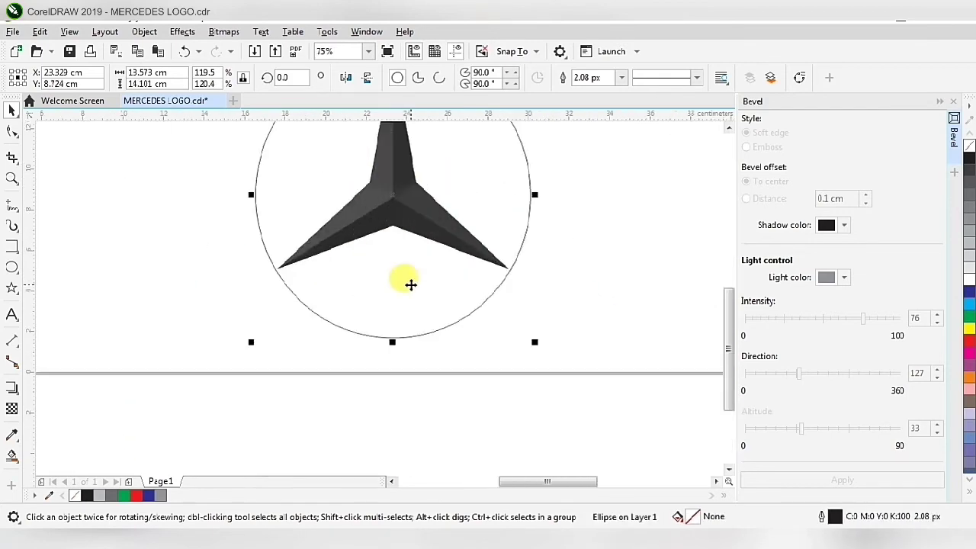
Step: Raise the ellipse's lower edge to make it about 13.9 cm high, fitting it to the star's lower points
{"action": "scroll", "coordinate": [244, 196], "scroll_direction": "up", "scroll_amount": 1}
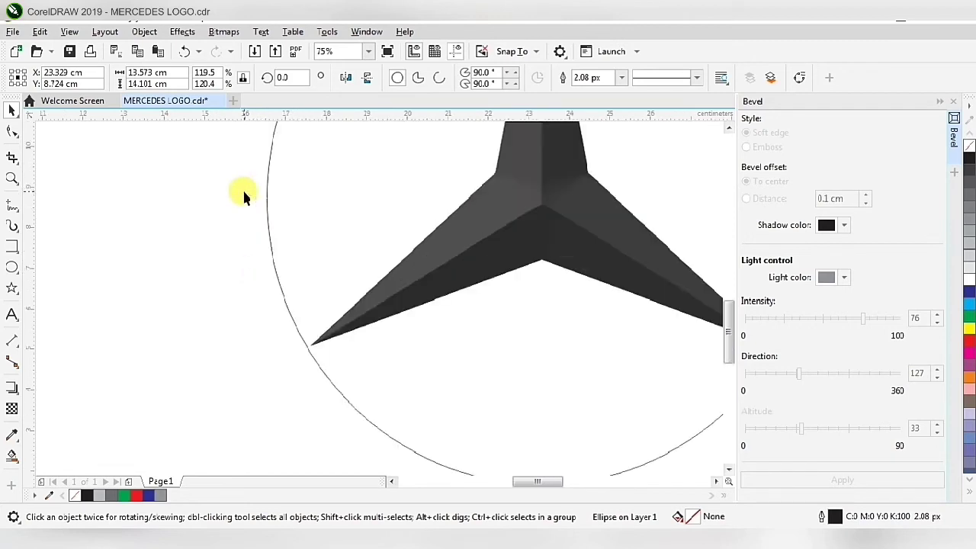
{"action": "scroll", "coordinate": [270, 248], "scroll_direction": "down", "scroll_amount": 1}
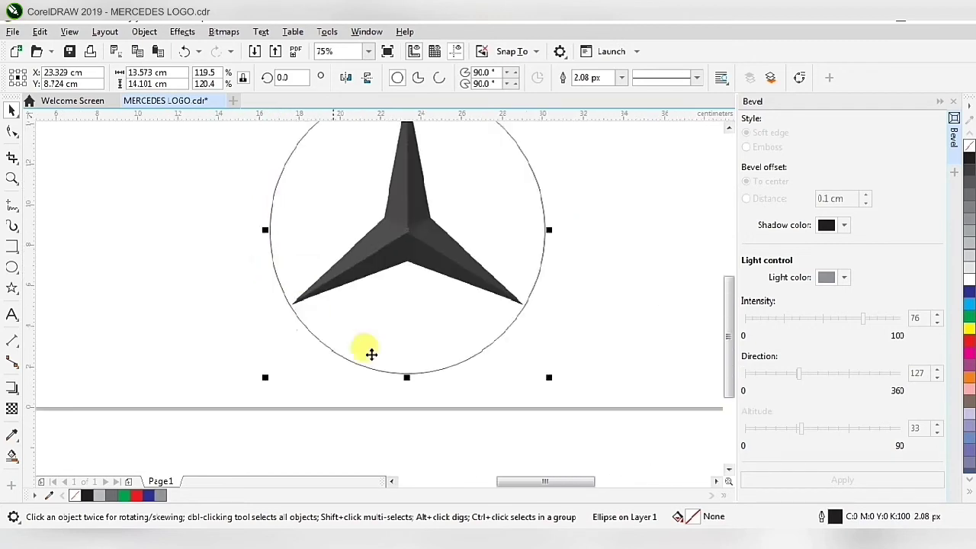
{"action": "left_click_drag", "start_coordinate": [406, 378], "coordinate": [405, 366]}
{"action": "scroll", "coordinate": [406, 368], "scroll_direction": "up", "scroll_amount": 2}
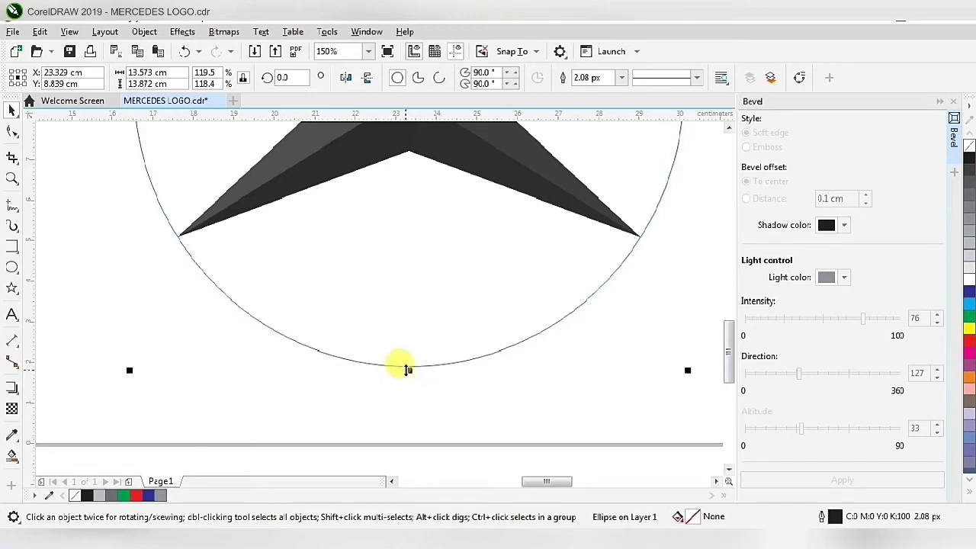
{"action": "scroll", "coordinate": [388, 388], "scroll_direction": "down", "scroll_amount": 3}
{"action": "scroll", "coordinate": [388, 381], "scroll_direction": "up", "scroll_amount": 2}
{"action": "scroll", "coordinate": [363, 224], "scroll_direction": "down", "scroll_amount": 2}
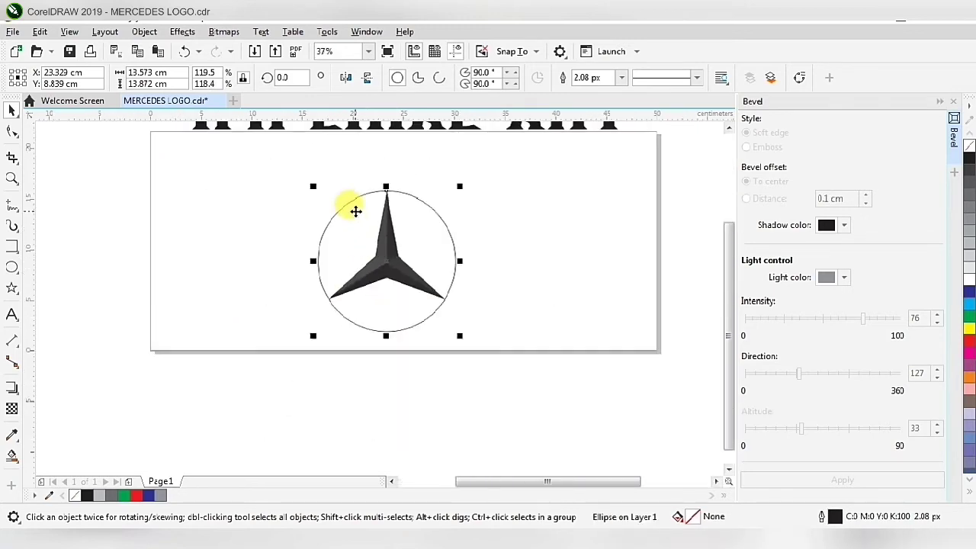
Step: Copy the ellipse and paste a duplicate in place
{"action": "right_click", "coordinate": [388, 265]}
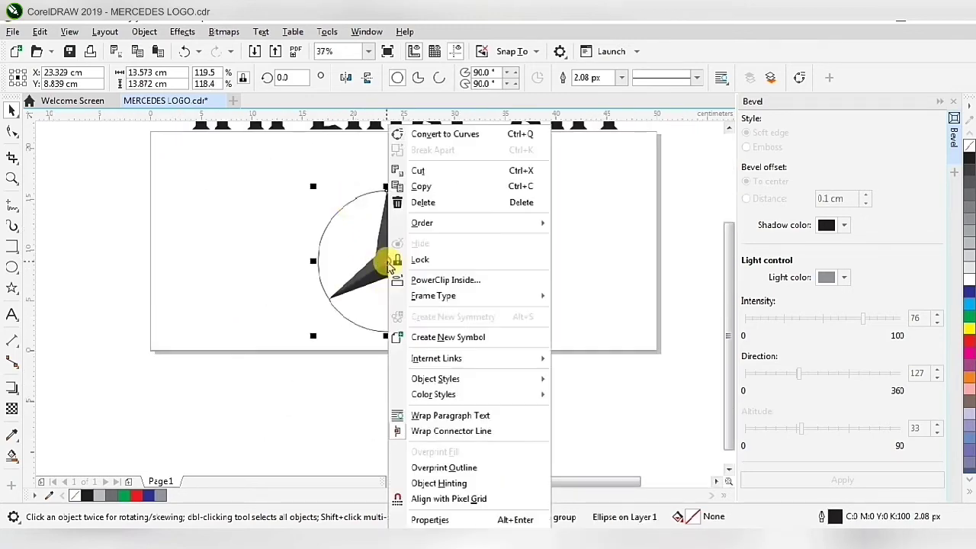
{"action": "left_click", "coordinate": [426, 190]}
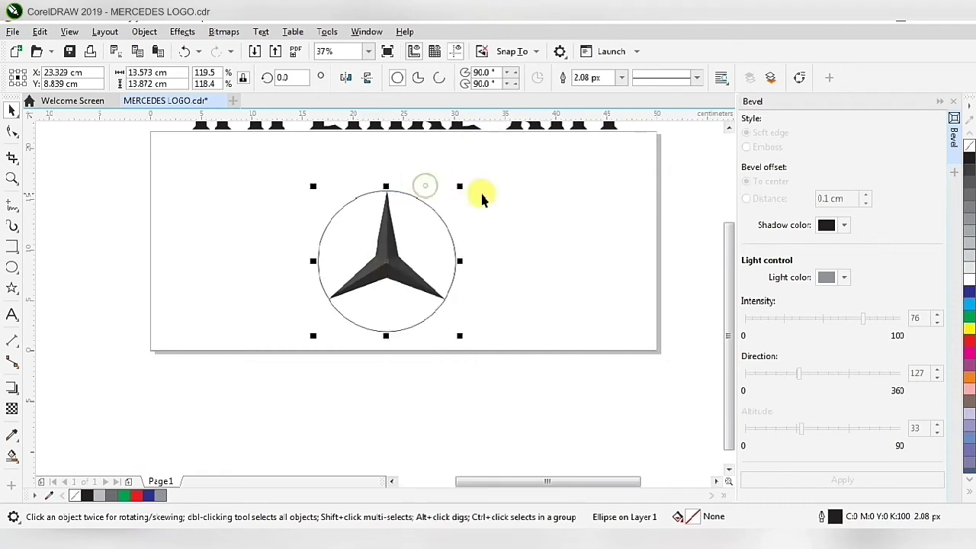
{"action": "right_click", "coordinate": [526, 208]}
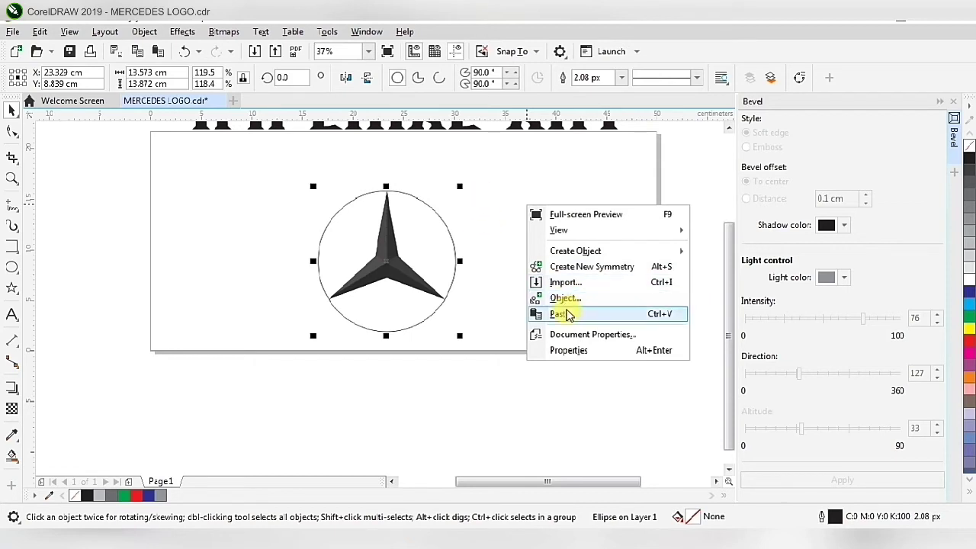
{"action": "left_click", "coordinate": [562, 312]}
Step: Scale the duplicate ellipse proportionally to a width of 15 cm
{"action": "left_click", "coordinate": [144, 84]}
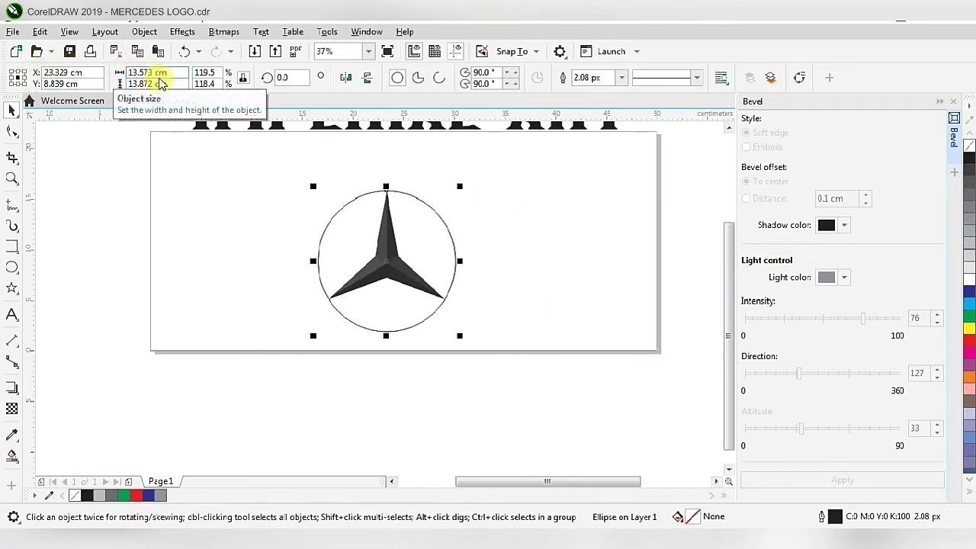
{"action": "key", "text": "BackSpace"}
{"action": "type", "text": "9"}
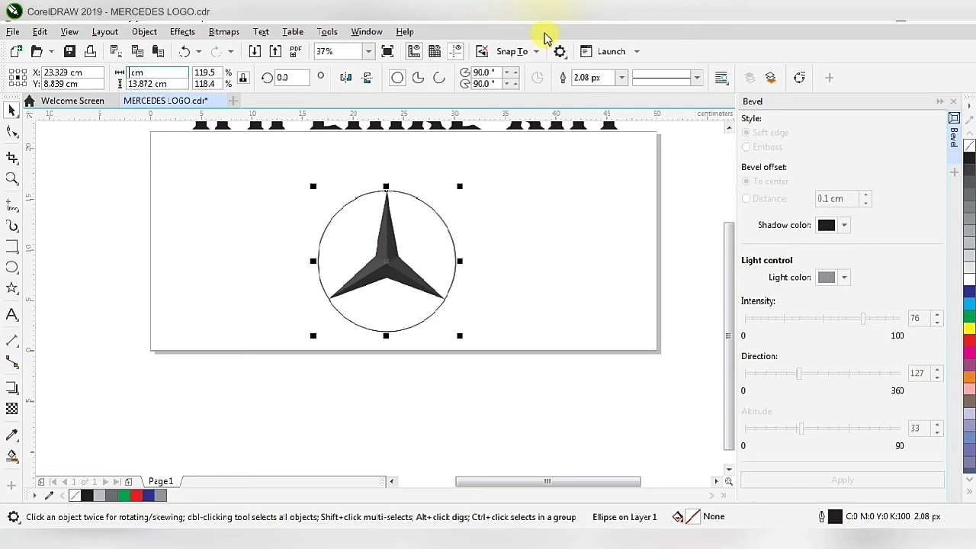
{"action": "key", "text": "Return"}
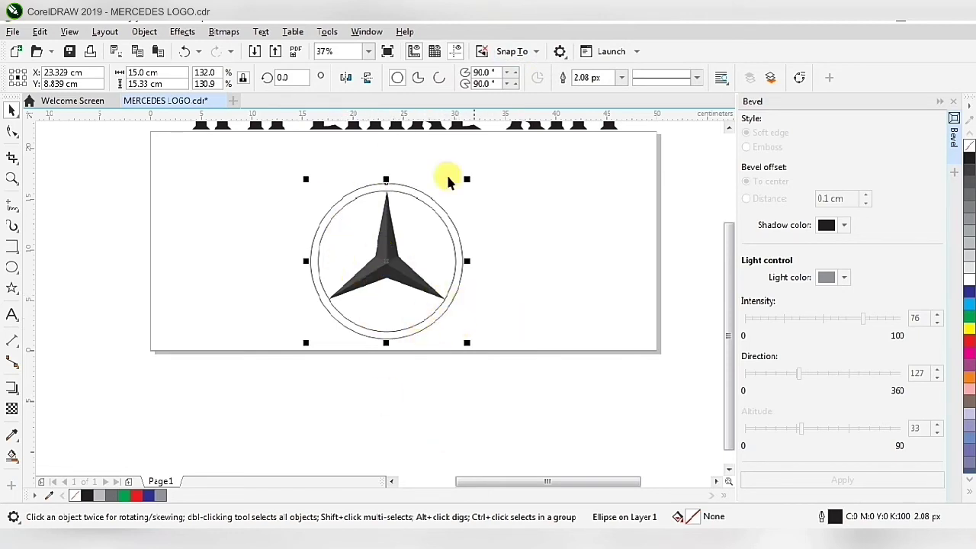
Step: Fill the band between the two ellipses with 70% black using Smart Fill
{"action": "scroll", "coordinate": [374, 343], "scroll_direction": "up", "scroll_amount": 1}
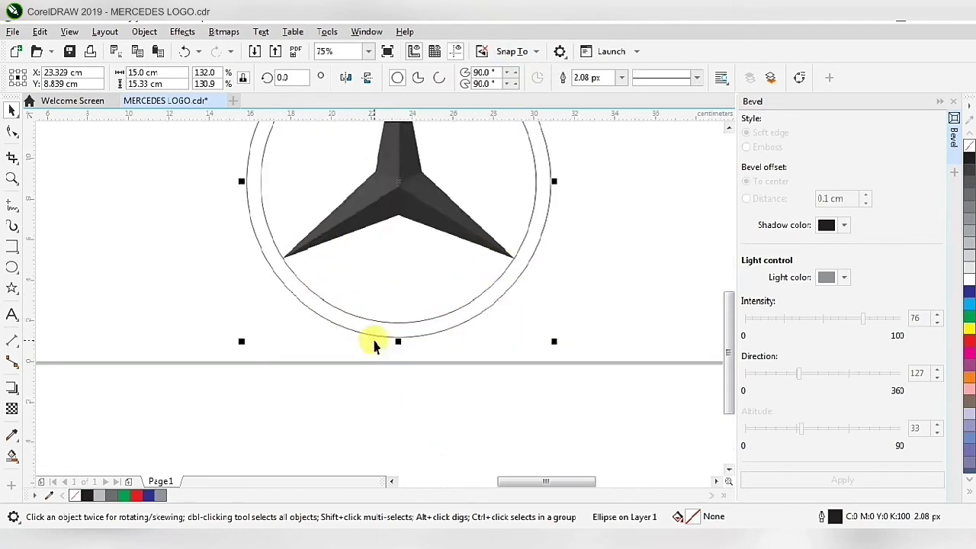
{"action": "scroll", "coordinate": [371, 358], "scroll_direction": "down", "scroll_amount": 1}
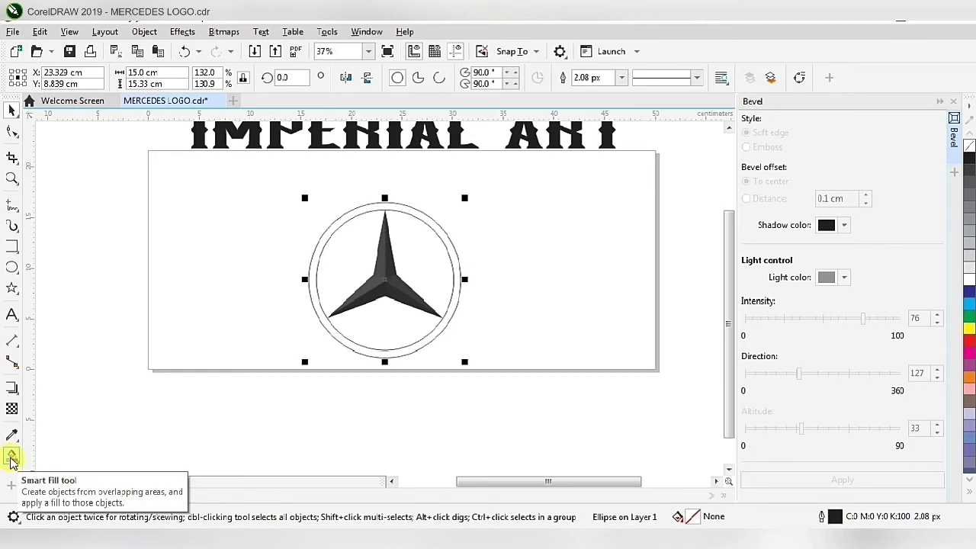
{"action": "left_click", "coordinate": [11, 457]}
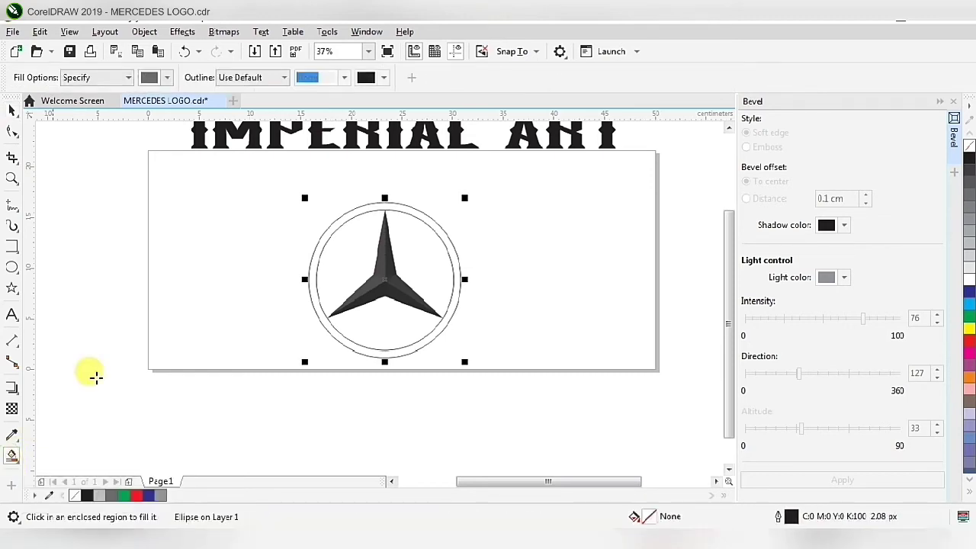
{"action": "left_click", "coordinate": [314, 264]}
{"action": "scroll", "coordinate": [314, 264], "scroll_direction": "up", "scroll_amount": 3}
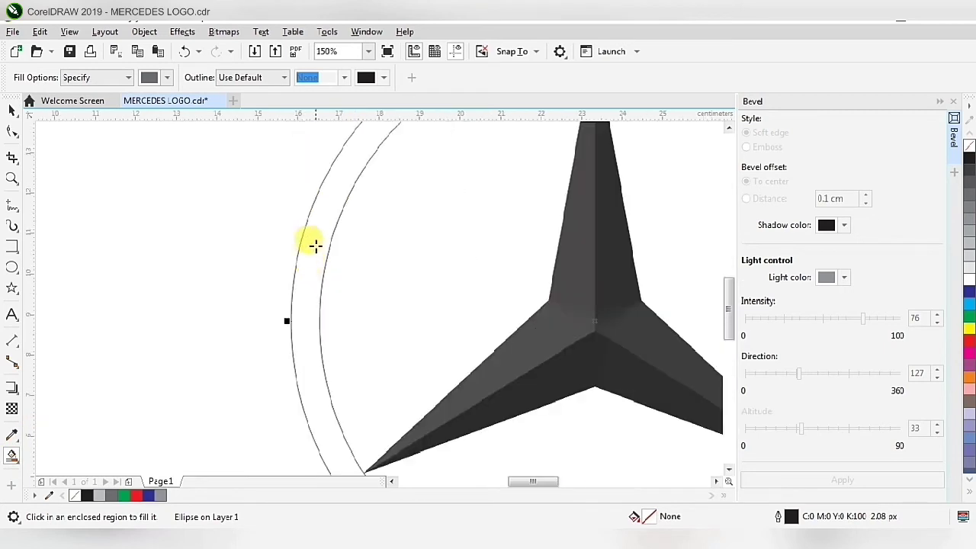
{"action": "left_click", "coordinate": [313, 237]}
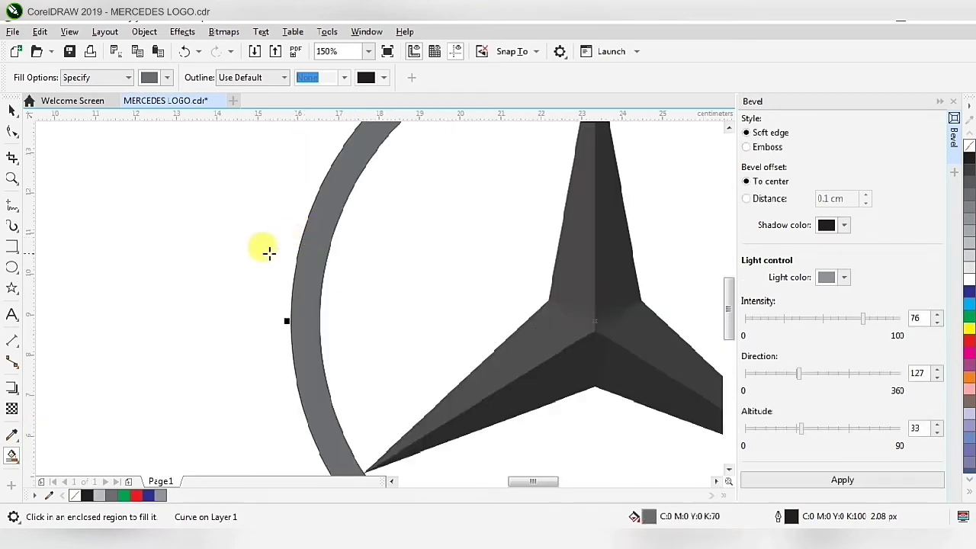
Step: Apply a soft-edge, to-center bevel to the gray ring with intensity 76, direction 127 and altitude 33
{"action": "scroll", "coordinate": [266, 255], "scroll_direction": "down", "scroll_amount": 2}
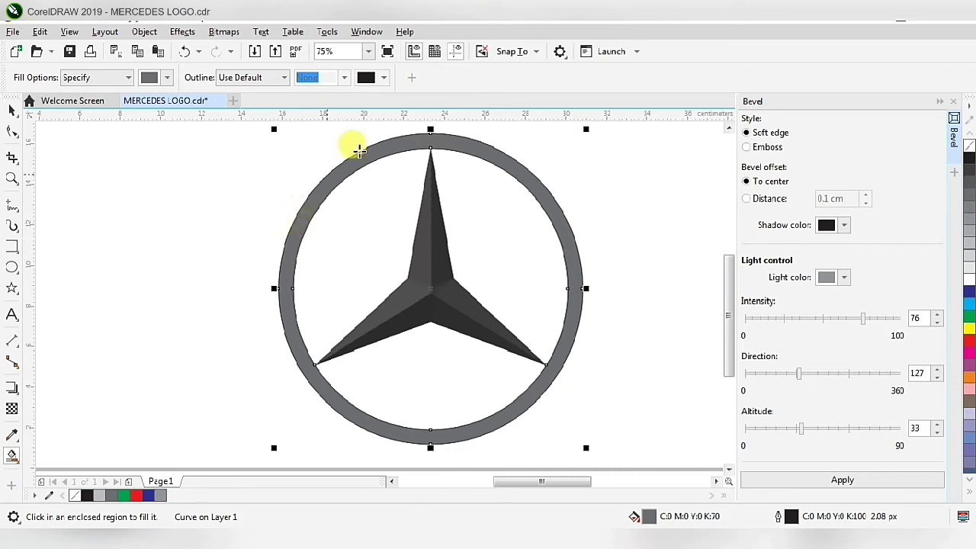
{"action": "scroll", "coordinate": [400, 139], "scroll_direction": "up", "scroll_amount": 2}
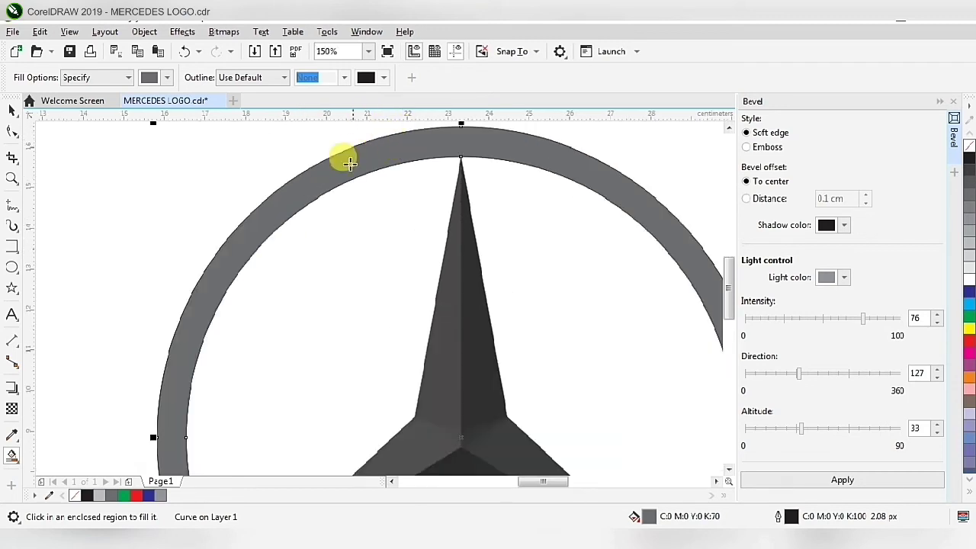
{"action": "scroll", "coordinate": [276, 194], "scroll_direction": "down", "scroll_amount": 2}
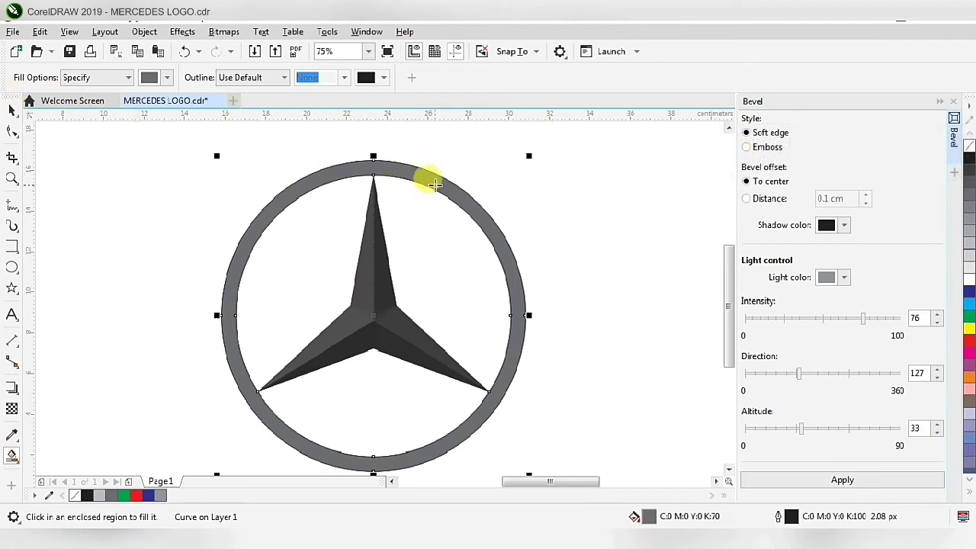
{"action": "left_click", "coordinate": [515, 265]}
{"action": "scroll", "coordinate": [505, 256], "scroll_direction": "up", "scroll_amount": 3}
{"action": "scroll", "coordinate": [458, 220], "scroll_direction": "down", "scroll_amount": 3}
{"action": "key", "text": "space"}
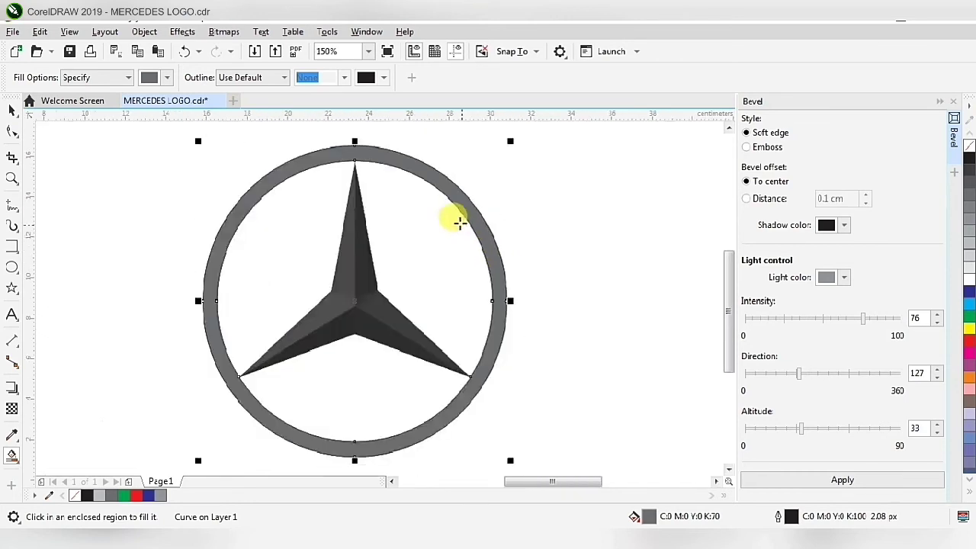
{"action": "left_click", "coordinate": [13, 111]}
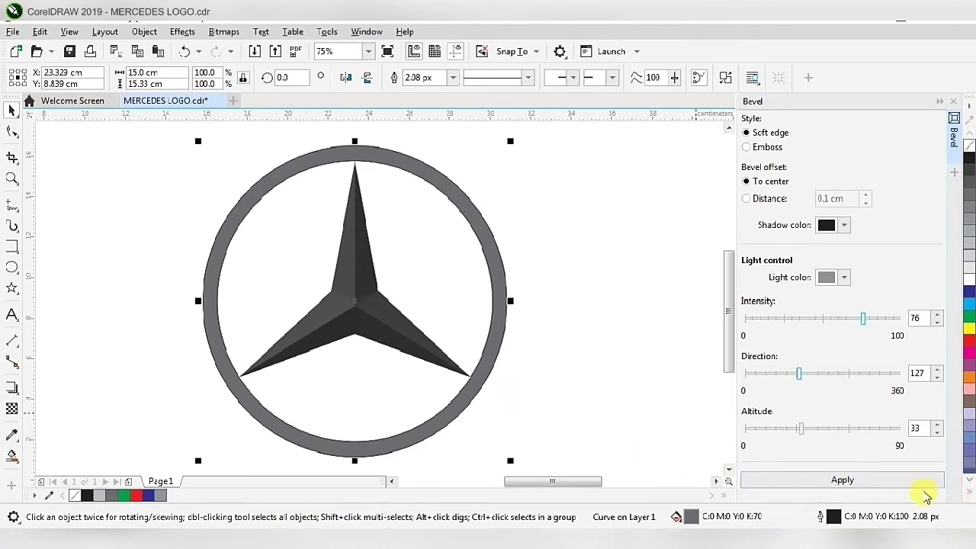
{"action": "left_click", "coordinate": [842, 480]}
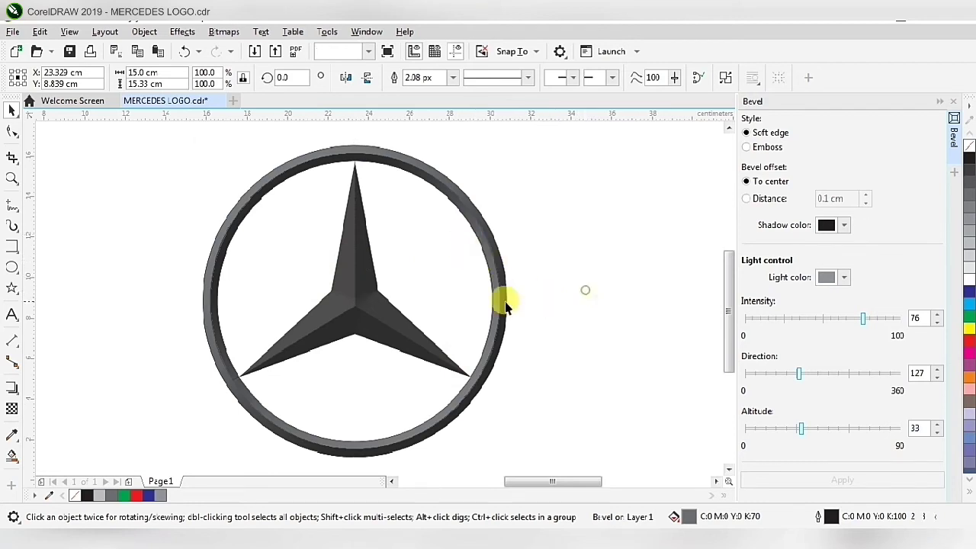
Step: Select the star and the ring together and remove their outlines
{"action": "scroll", "coordinate": [503, 299], "scroll_direction": "up", "scroll_amount": 7}
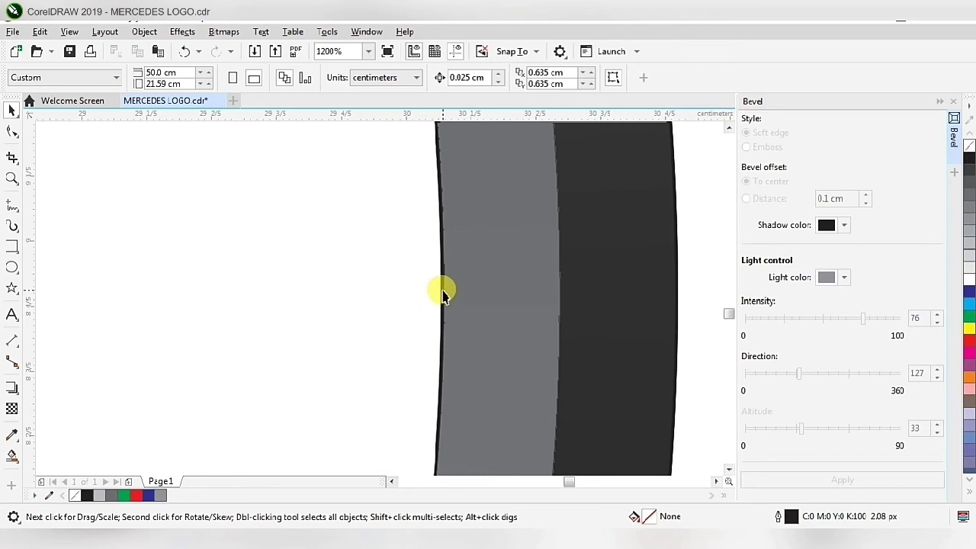
{"action": "scroll", "coordinate": [446, 301], "scroll_direction": "down", "scroll_amount": 7}
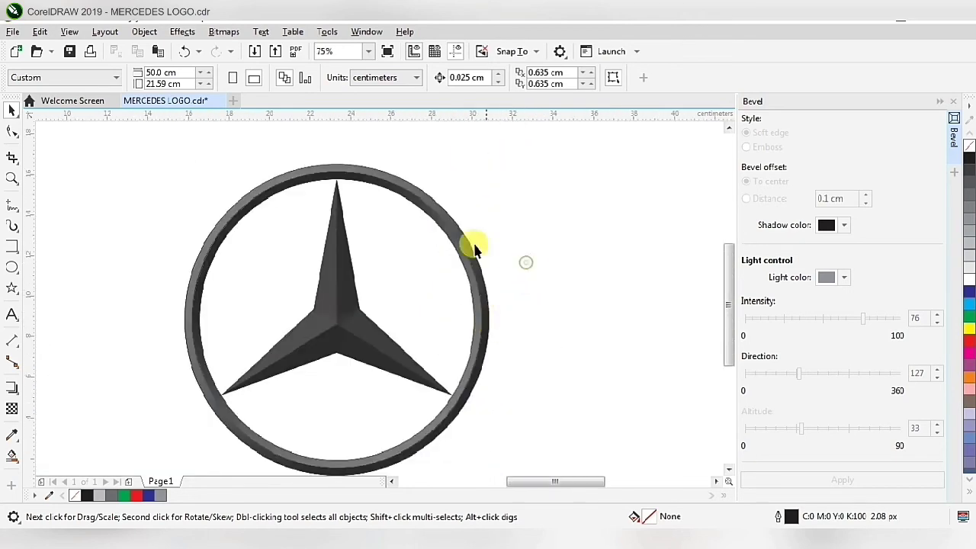
{"action": "left_click_drag", "start_coordinate": [204, 153], "coordinate": [533, 450]}
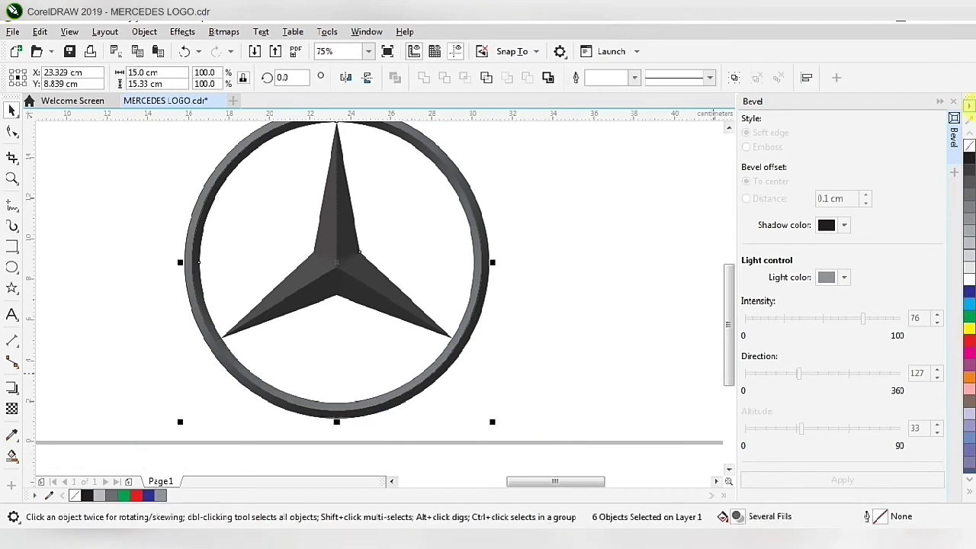
{"action": "right_click", "coordinate": [971, 149]}
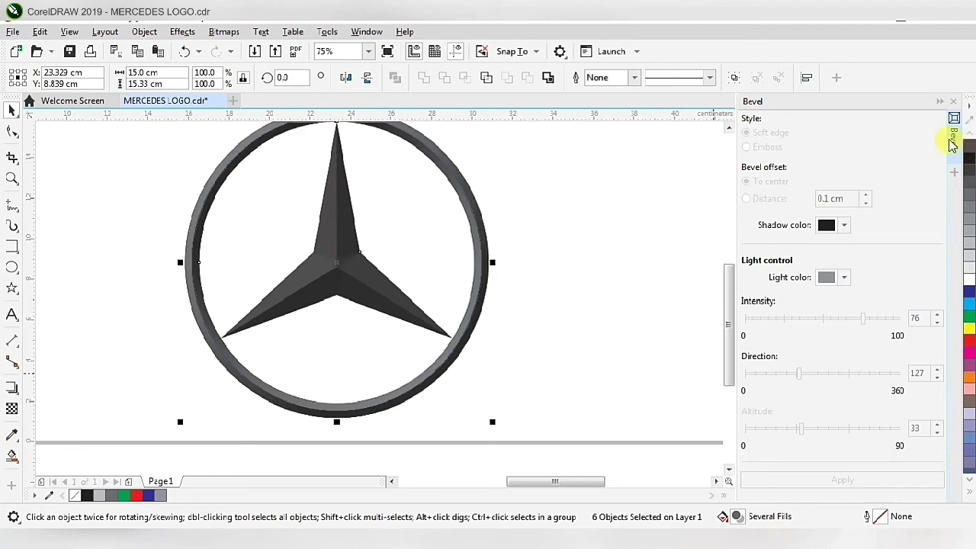
Step: Inspect the ring's beveled edges up close, then view the whole logo on the page
{"action": "scroll", "coordinate": [333, 306], "scroll_direction": "down", "scroll_amount": 3}
{"action": "scroll", "coordinate": [297, 313], "scroll_direction": "up", "scroll_amount": 3}
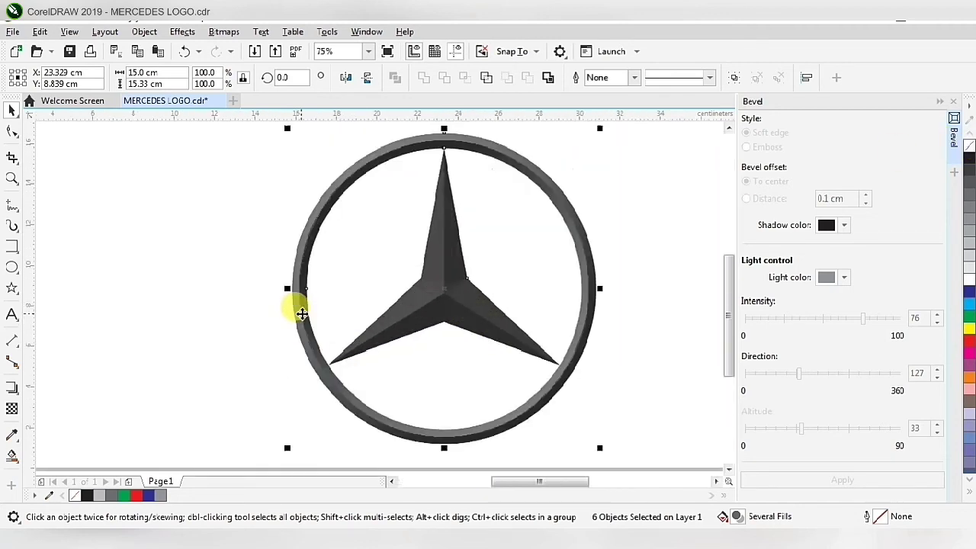
{"action": "scroll", "coordinate": [290, 257], "scroll_direction": "up", "scroll_amount": 6}
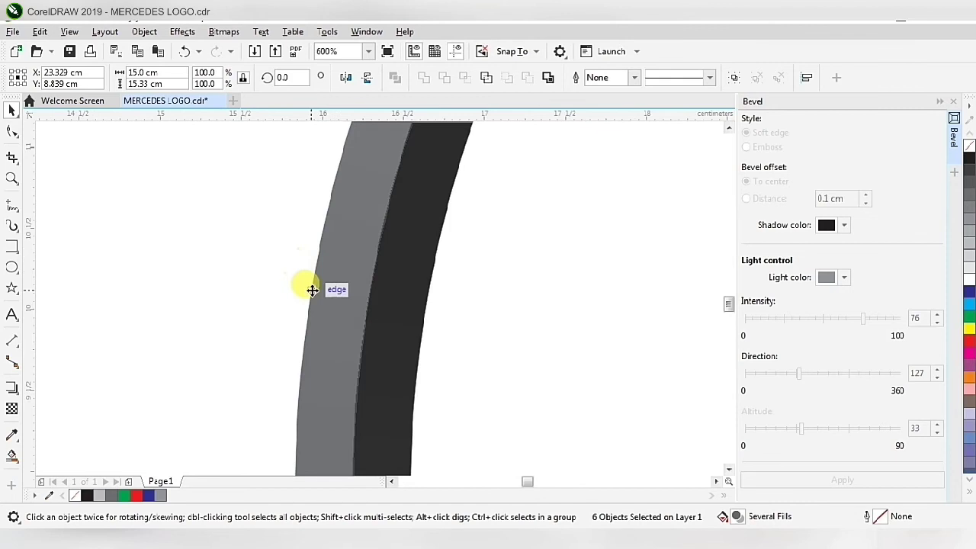
{"action": "scroll", "coordinate": [309, 290], "scroll_direction": "down", "scroll_amount": 2}
{"action": "scroll", "coordinate": [344, 311], "scroll_direction": "up", "scroll_amount": 2}
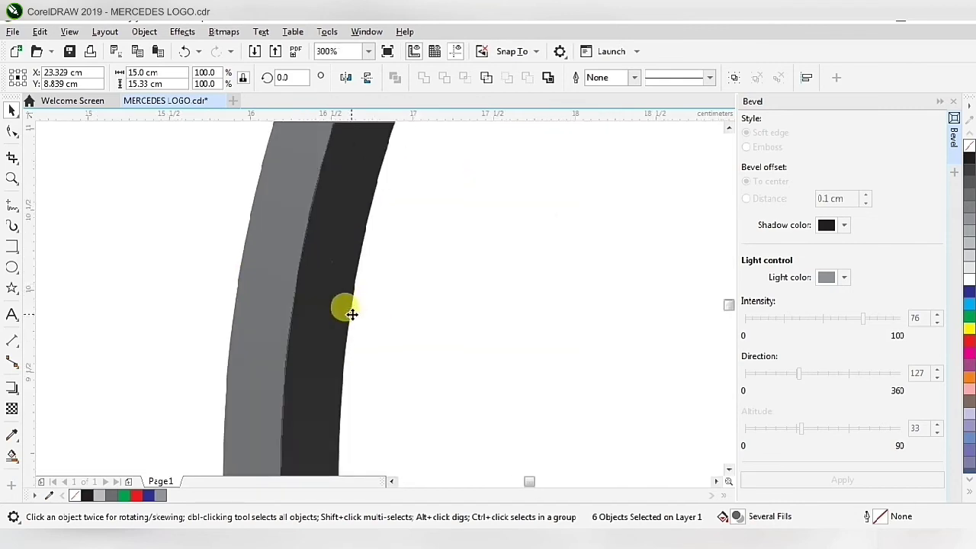
{"action": "scroll", "coordinate": [328, 317], "scroll_direction": "down", "scroll_amount": 7}
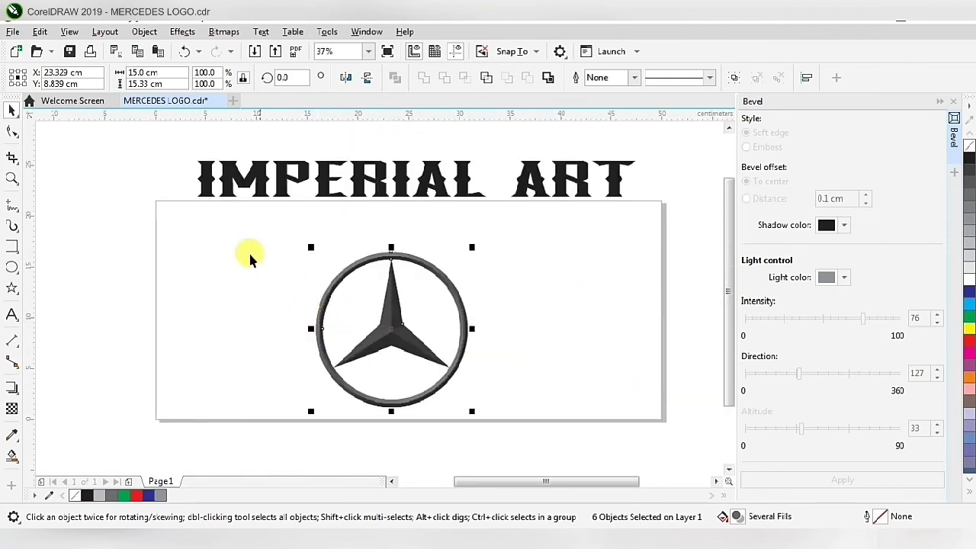
Step: Select the star and ring as one complete logo and place a duplicate to the left of the original
{"action": "left_click", "coordinate": [233, 240]}
{"action": "left_click_drag", "start_coordinate": [259, 227], "coordinate": [540, 447]}
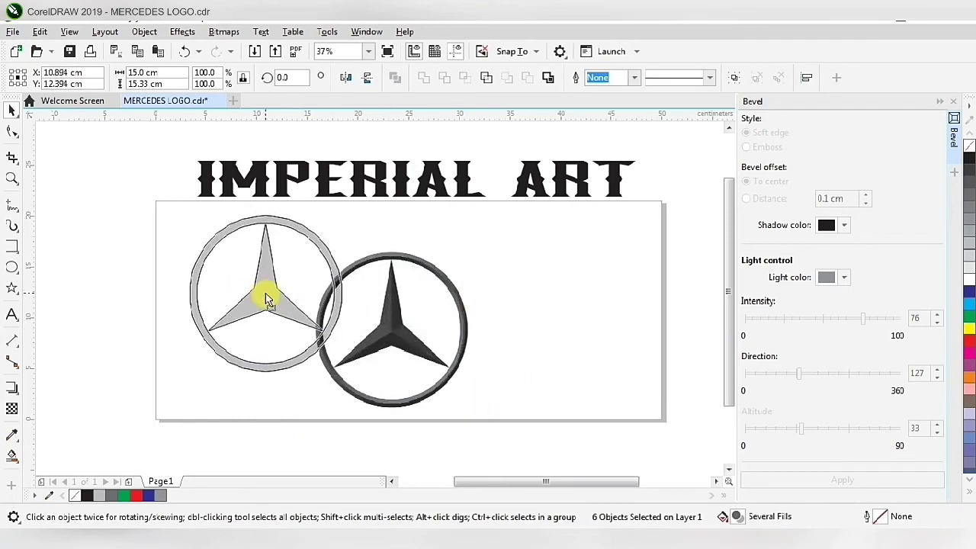
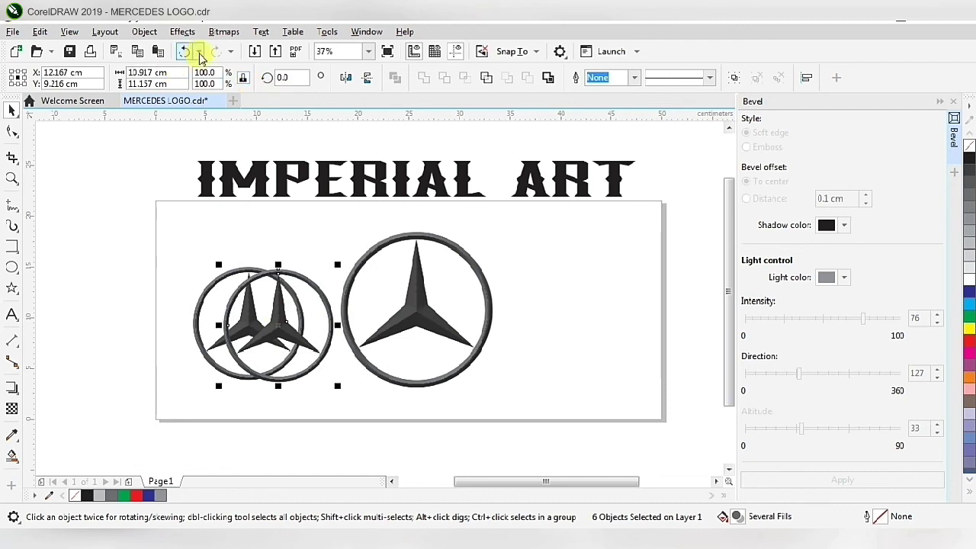
Step: Undo the overlapping small copy and duplicate the small logo horizontally to the far side of the large logo, at X 42.717 cm
{"action": "left_click", "coordinate": [188, 50]}
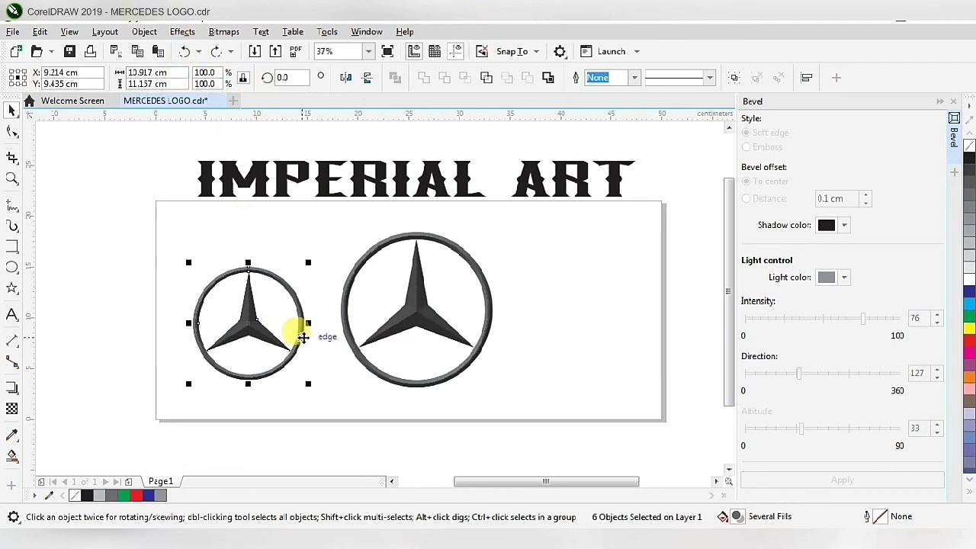
{"action": "left_click_drag", "start_coordinate": [279, 321], "coordinate": [588, 331]}
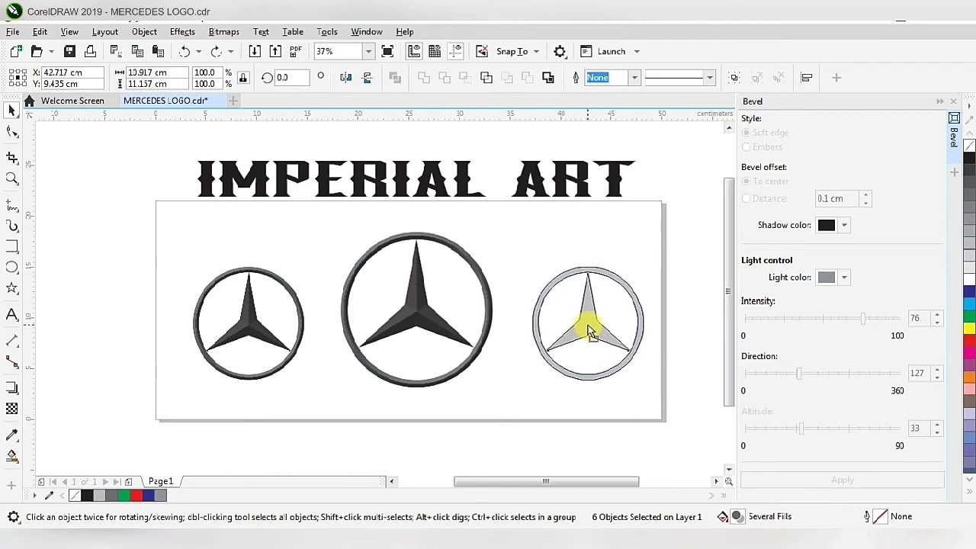
{"action": "left_click_drag", "start_coordinate": [589, 331], "coordinate": [586, 328]}
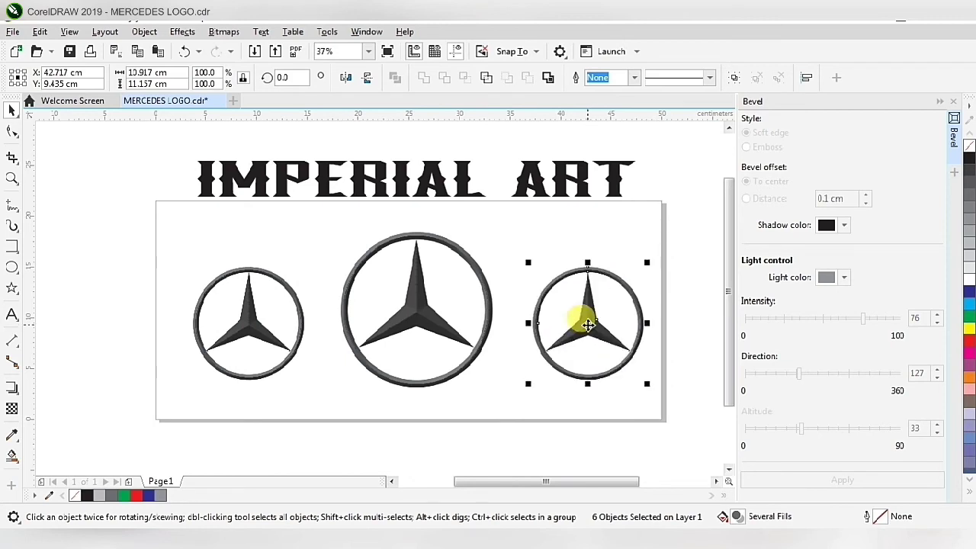
{"action": "left_click", "coordinate": [496, 393]}
Step: Fill the star of the small logo left of the large one with green, C100 M0 Y100 K0
{"action": "left_click", "coordinate": [250, 327]}
{"action": "scroll", "coordinate": [244, 329], "scroll_direction": "up", "scroll_amount": 2}
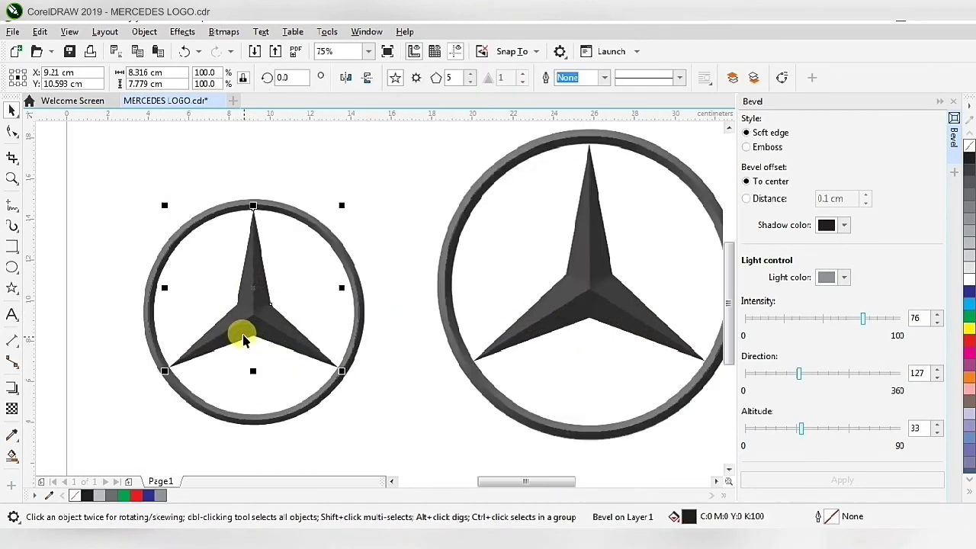
{"action": "scroll", "coordinate": [316, 383], "scroll_direction": "up", "scroll_amount": 2}
{"action": "left_click", "coordinate": [411, 427]}
{"action": "scroll", "coordinate": [412, 423], "scroll_direction": "down", "scroll_amount": 4}
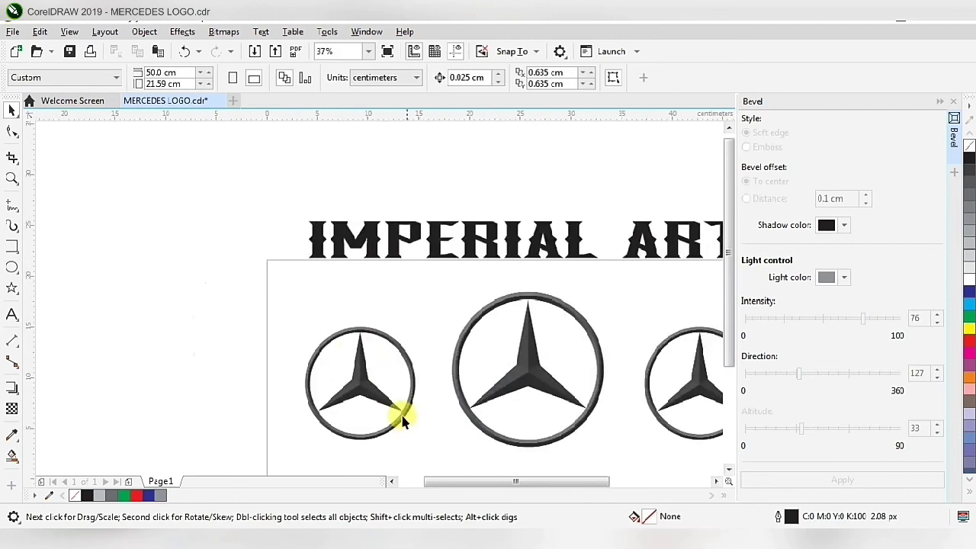
{"action": "scroll", "coordinate": [344, 377], "scroll_direction": "up", "scroll_amount": 2}
{"action": "left_click_drag", "start_coordinate": [200, 196], "coordinate": [512, 393]}
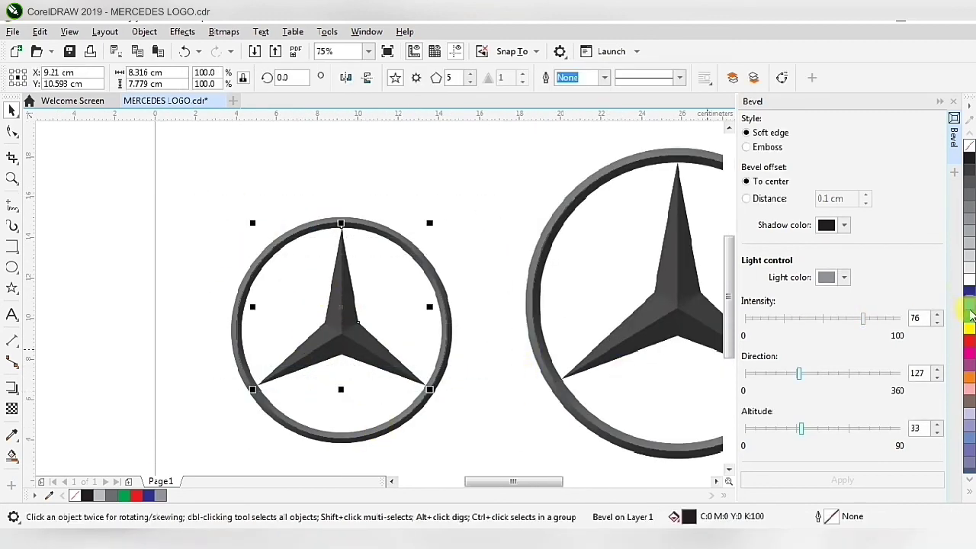
{"action": "left_click", "coordinate": [970, 317]}
{"action": "left_click", "coordinate": [453, 224]}
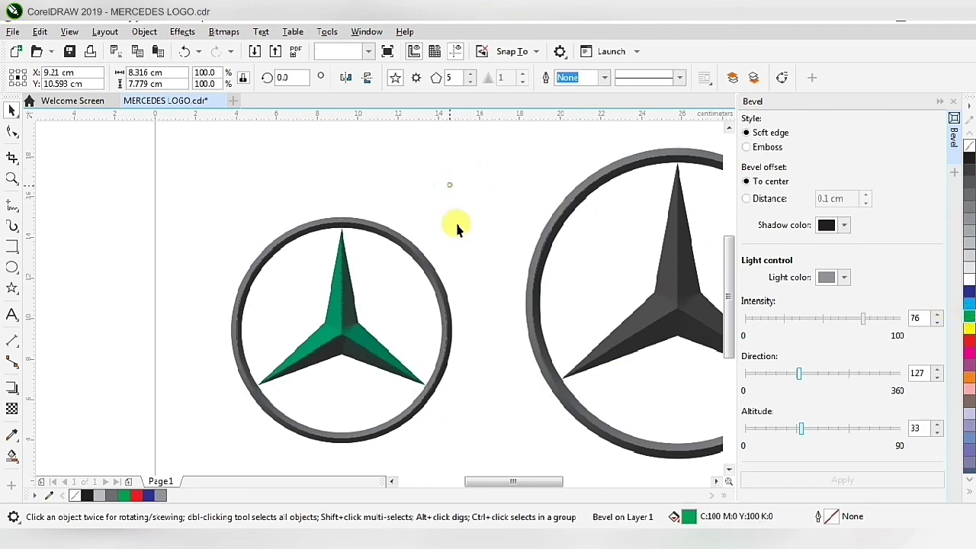
Step: Fill the ring around the green star with the same green, C100 M0 Y100 K0
{"action": "left_click", "coordinate": [447, 316]}
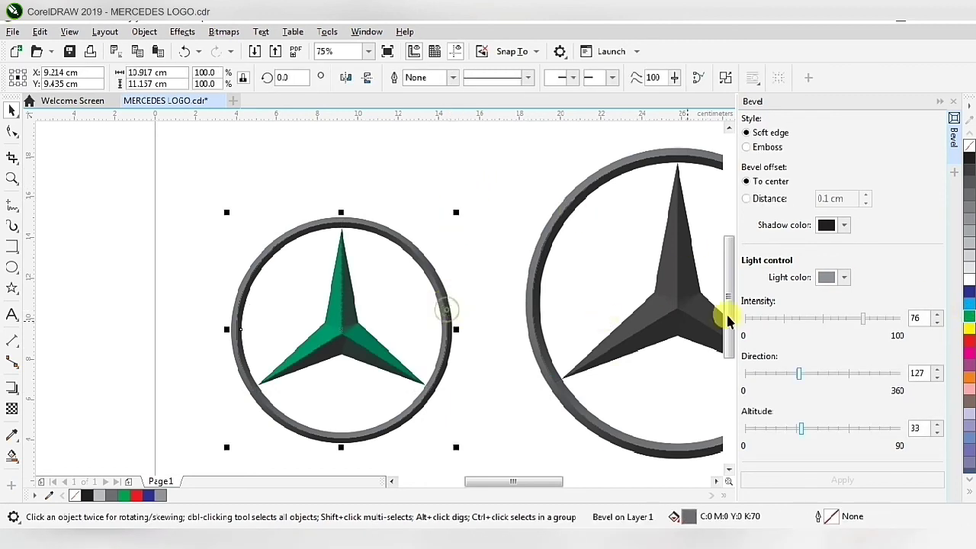
{"action": "right_click", "coordinate": [969, 318]}
{"action": "scroll", "coordinate": [213, 277], "scroll_direction": "down", "scroll_amount": 2}
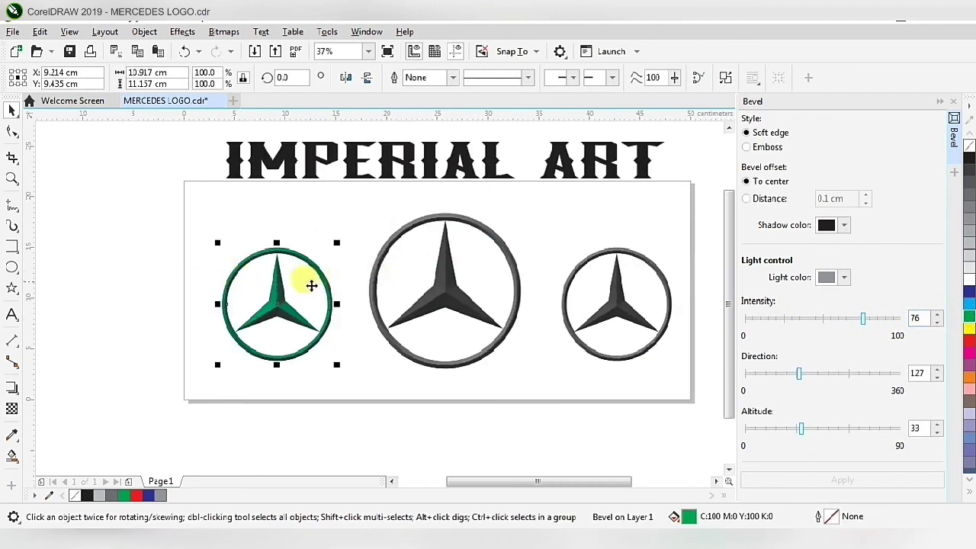
{"action": "left_click", "coordinate": [629, 271]}
Step: Fill the star of the small logo right of the large one with red
{"action": "scroll", "coordinate": [518, 308], "scroll_direction": "down", "scroll_amount": 2}
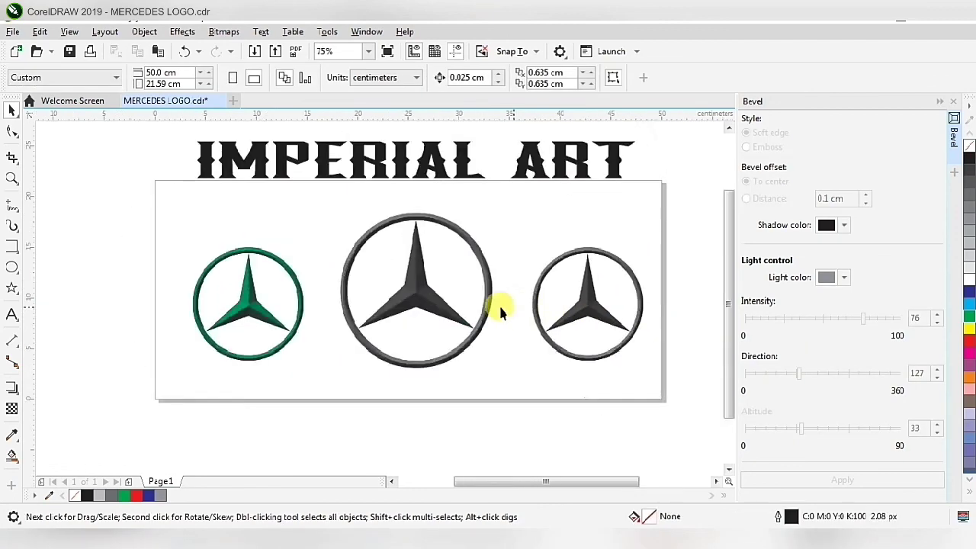
{"action": "scroll", "coordinate": [525, 324], "scroll_direction": "up", "scroll_amount": 2}
{"action": "left_click_drag", "start_coordinate": [470, 222], "coordinate": [624, 326]}
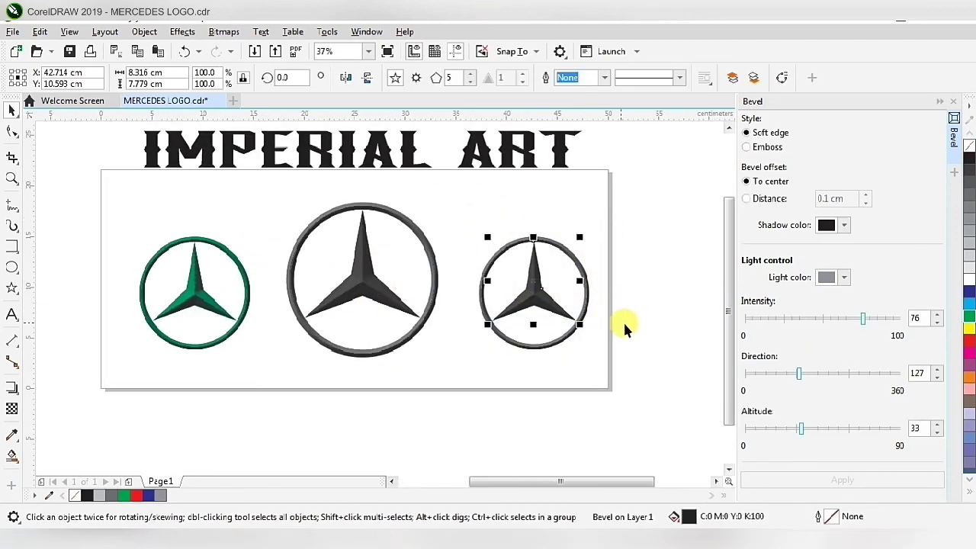
{"action": "left_click", "coordinate": [972, 347]}
{"action": "left_click", "coordinate": [610, 279]}
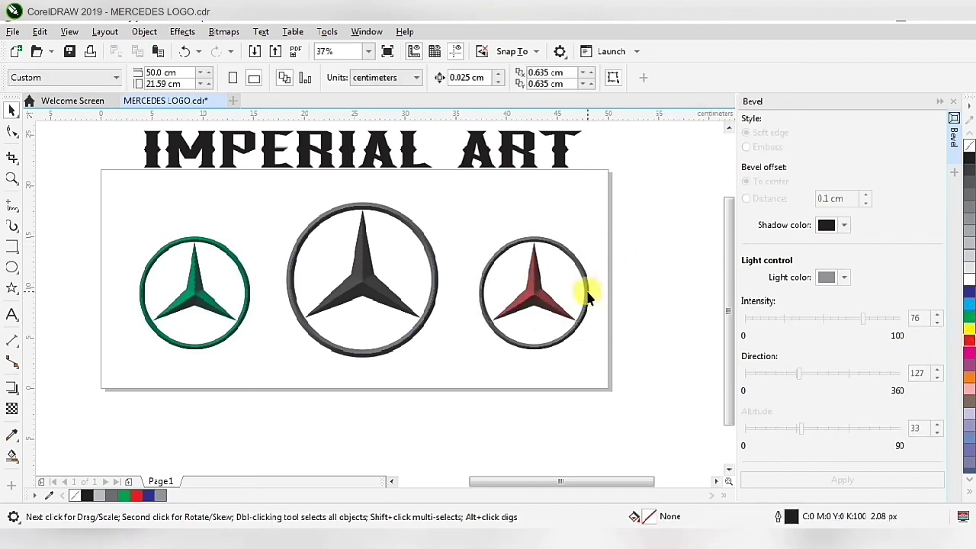
Step: Fill the ring around the red star with the same red
{"action": "left_click", "coordinate": [587, 290]}
{"action": "left_click", "coordinate": [969, 340]}
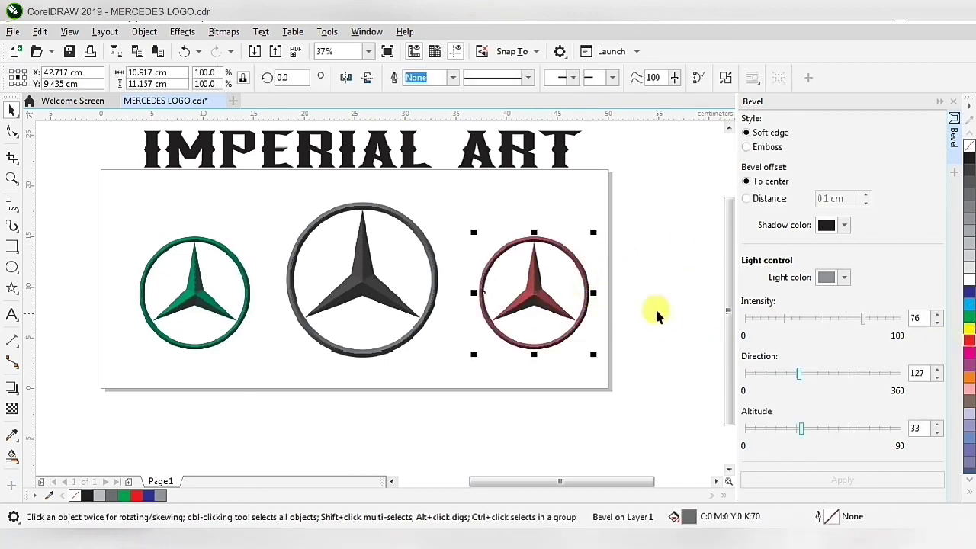
{"action": "left_click", "coordinate": [653, 289]}
Step: Examine the green, gray and red logos up close and compare them together on the full page
{"action": "scroll", "coordinate": [206, 297], "scroll_direction": "down", "scroll_amount": 2}
{"action": "scroll", "coordinate": [191, 301], "scroll_direction": "up", "scroll_amount": 2}
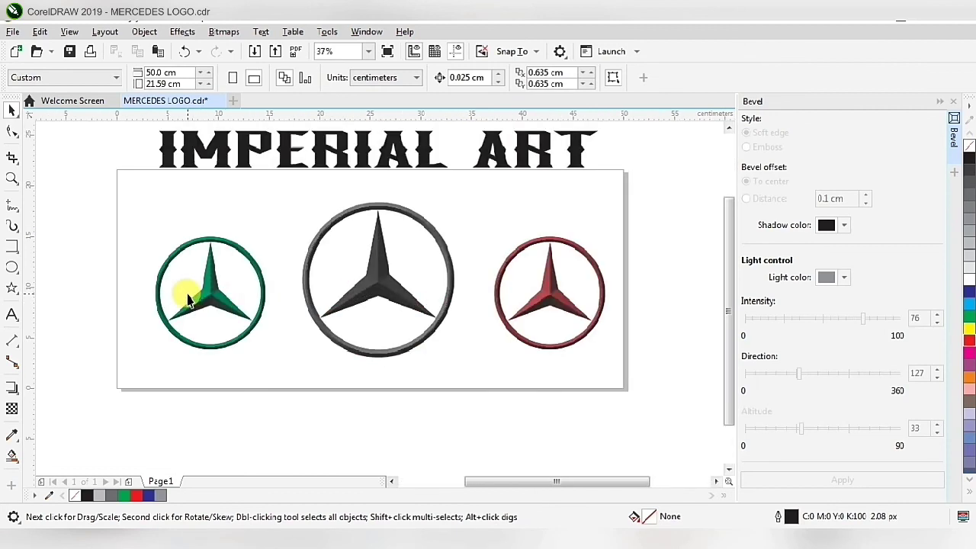
{"action": "scroll", "coordinate": [202, 293], "scroll_direction": "down", "scroll_amount": 2}
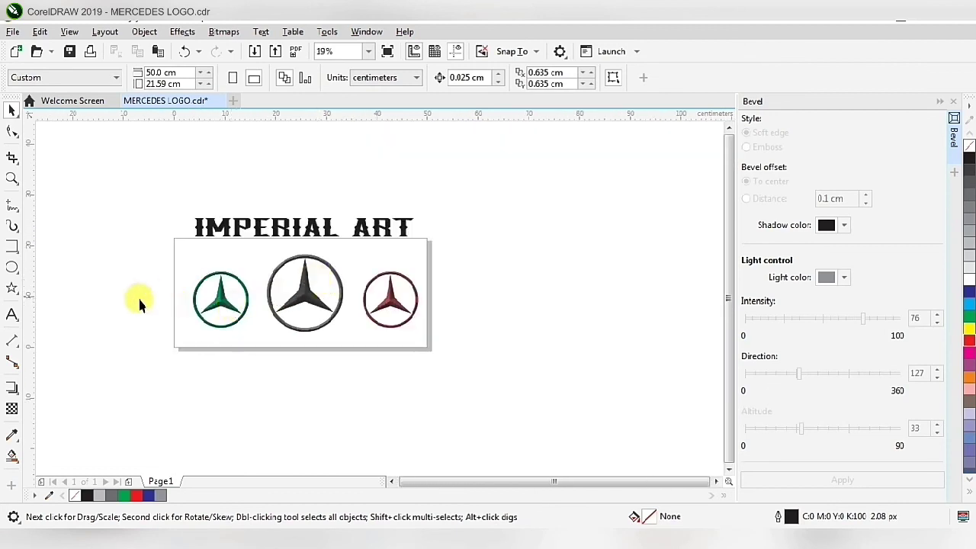
{"action": "scroll", "coordinate": [175, 293], "scroll_direction": "up", "scroll_amount": 2}
{"action": "scroll", "coordinate": [163, 305], "scroll_direction": "down", "scroll_amount": 2}
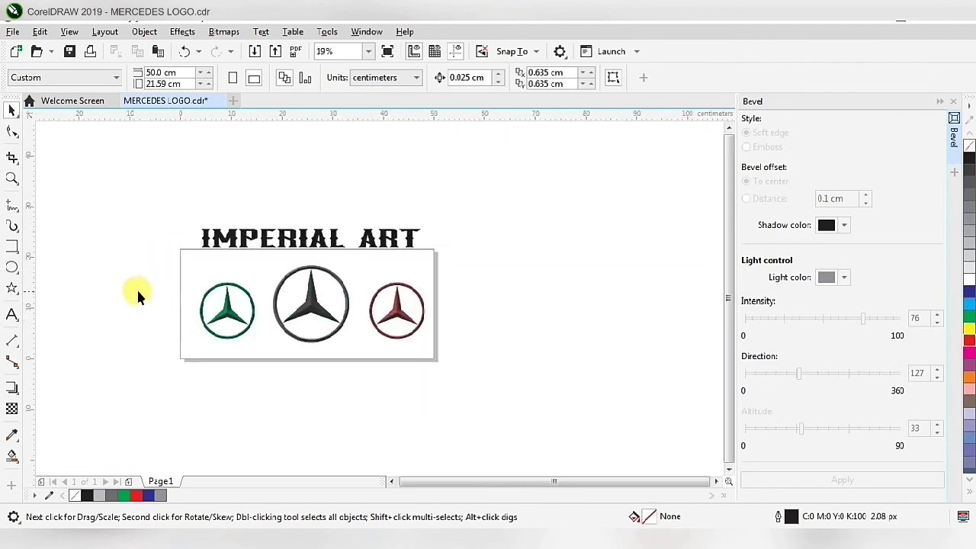
{"action": "scroll", "coordinate": [194, 313], "scroll_direction": "up", "scroll_amount": 2}
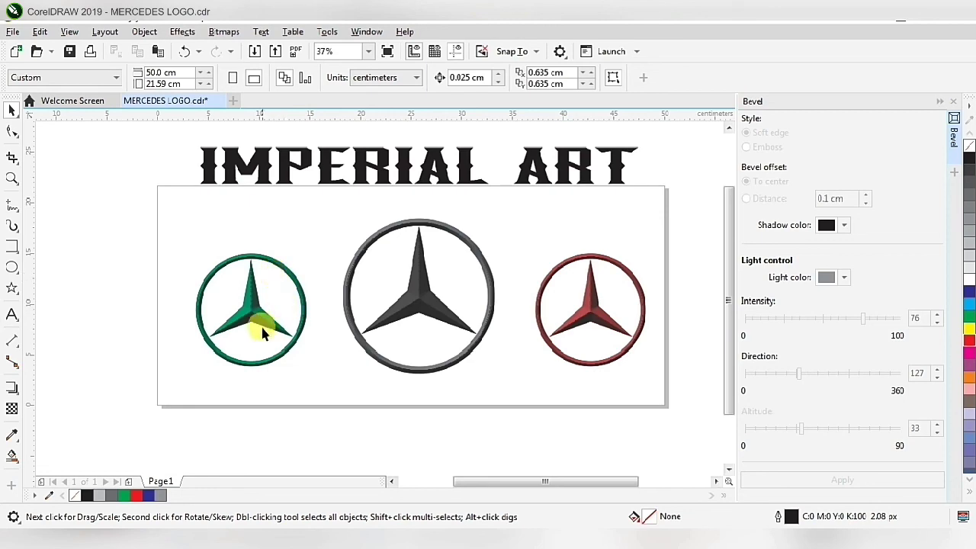
{"action": "scroll", "coordinate": [272, 331], "scroll_direction": "up", "scroll_amount": 2}
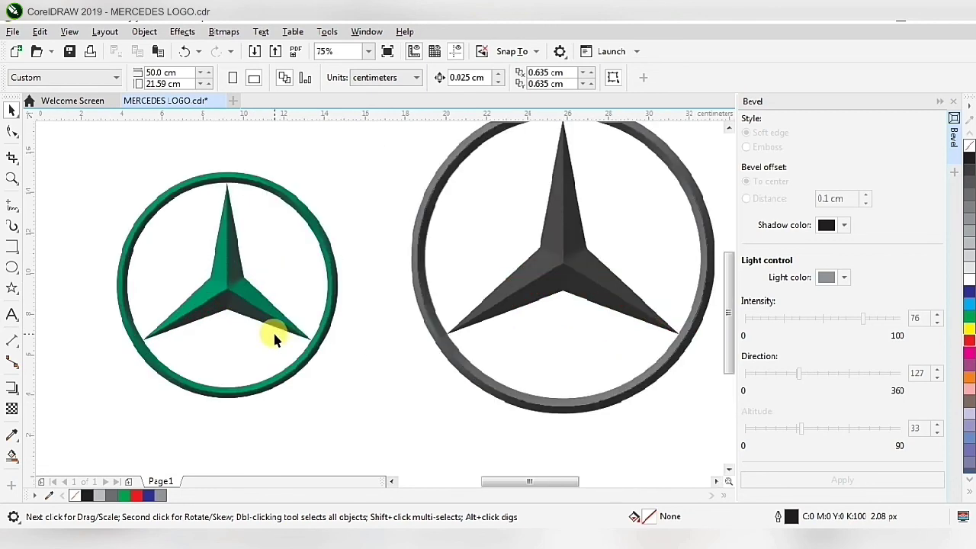
{"action": "scroll", "coordinate": [414, 284], "scroll_direction": "up", "scroll_amount": 1}
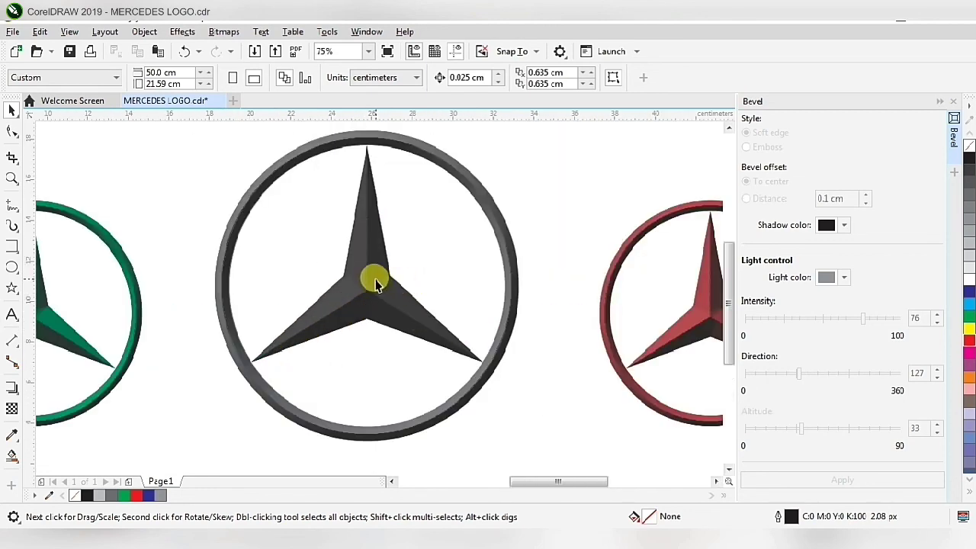
{"action": "scroll", "coordinate": [381, 286], "scroll_direction": "up", "scroll_amount": 1}
{"action": "scroll", "coordinate": [390, 297], "scroll_direction": "down", "scroll_amount": 4}
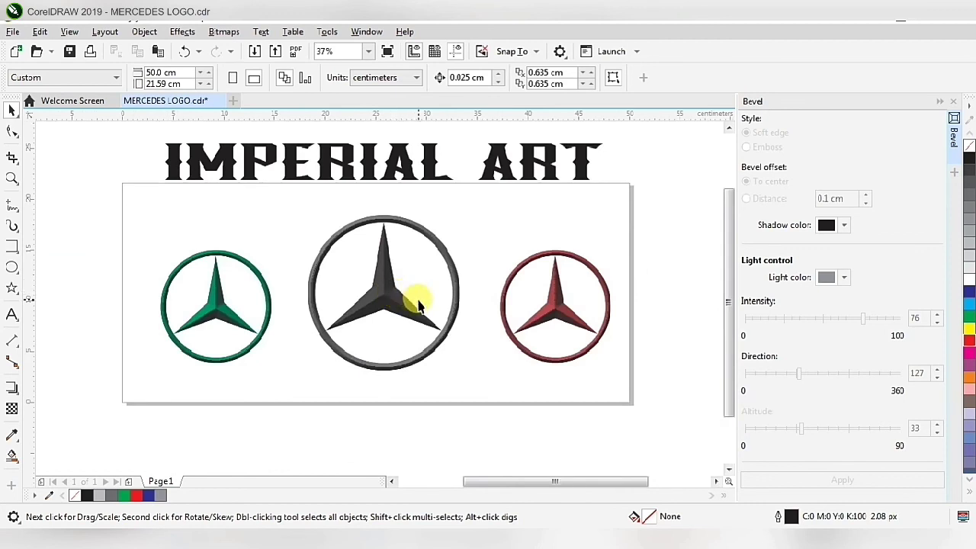